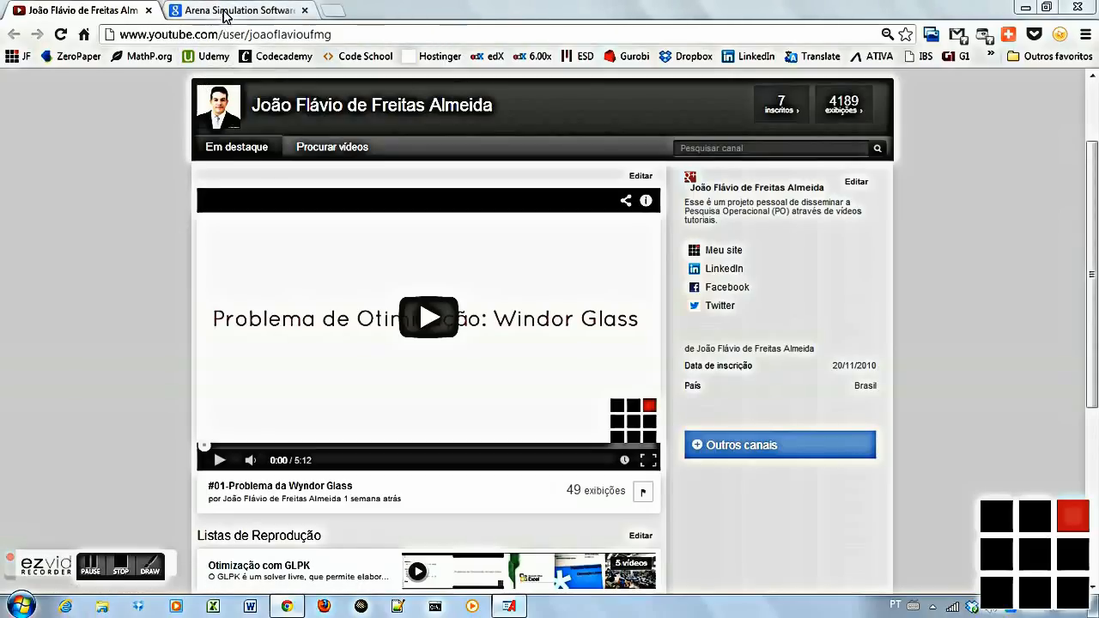
# Look over the Arena Simulation Software website down to its download options, and switch to the Arena Student window.
pyautogui.click(231, 12)
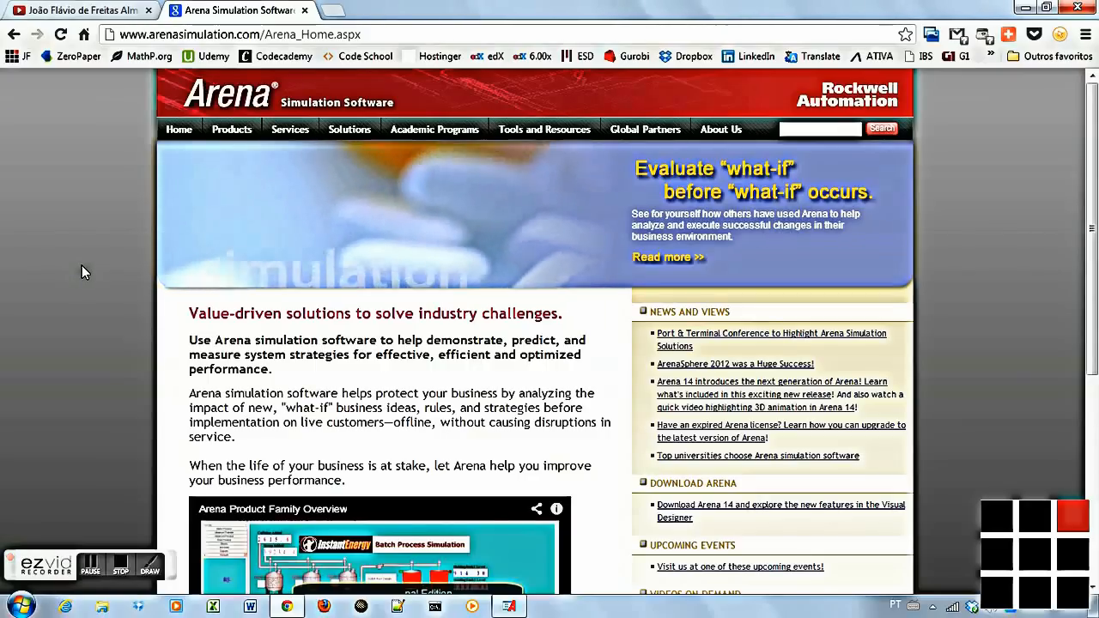
pyautogui.scroll(-4, 143, 247)
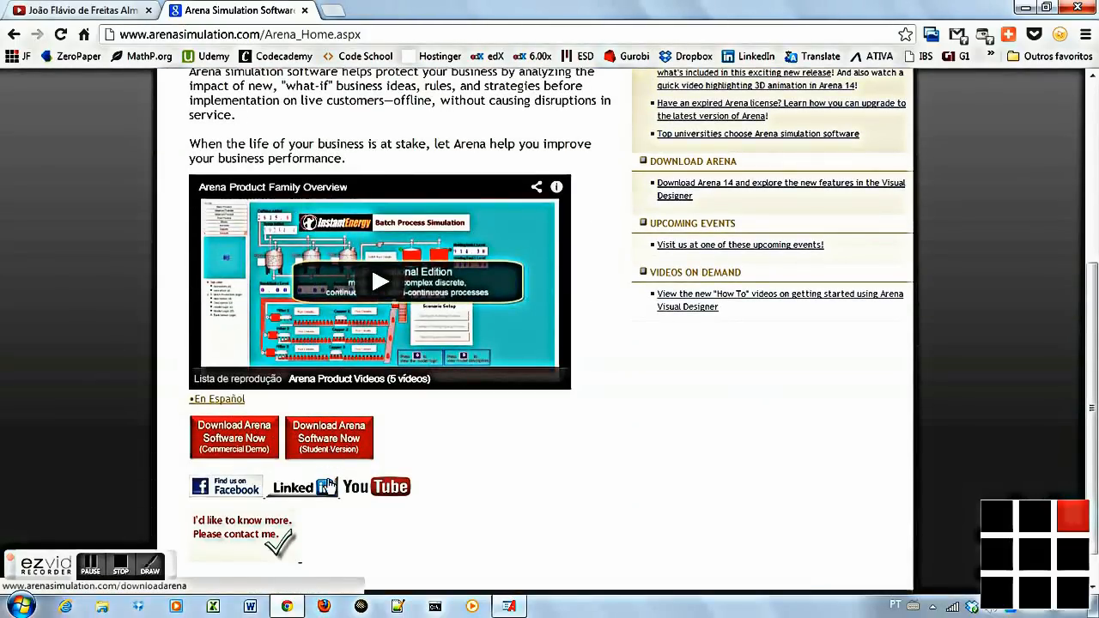
pyautogui.click(508, 608)
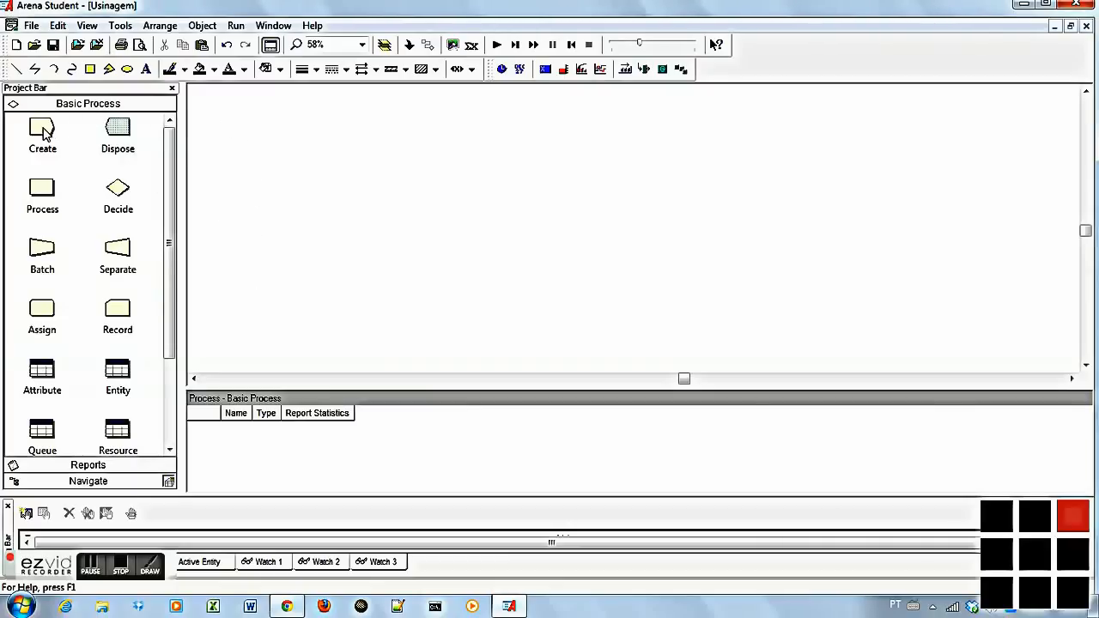
# Place a Create module, a Process module and a Decide module in a connected row in the empty Usinagem model.
pyautogui.moveTo(42, 130); pyautogui.dragTo(272, 172)
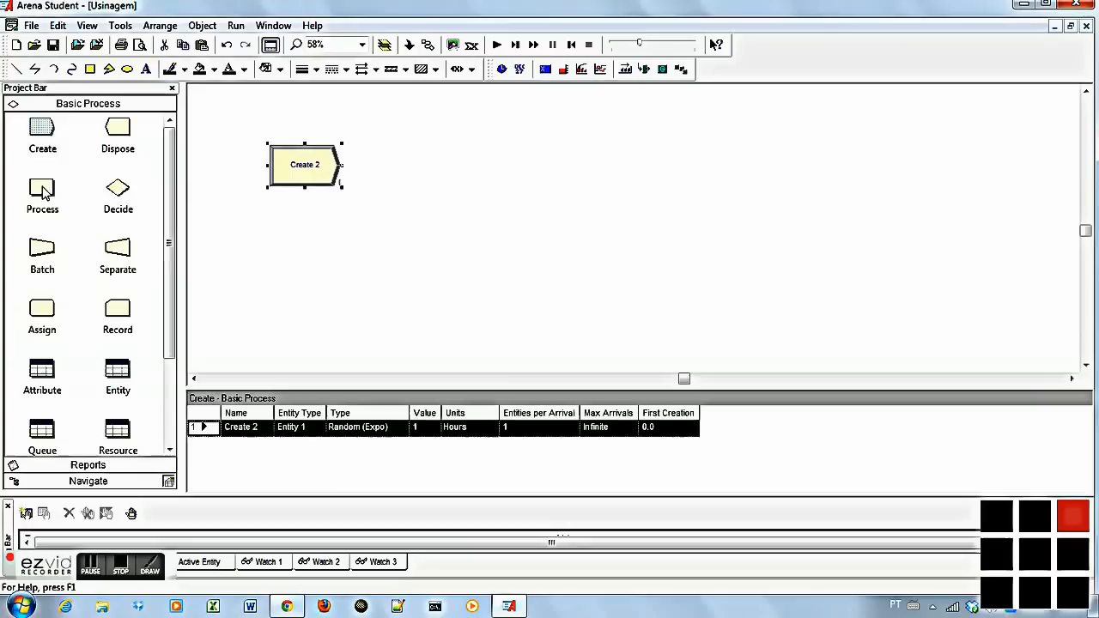
pyautogui.moveTo(44, 191); pyautogui.dragTo(393, 171)
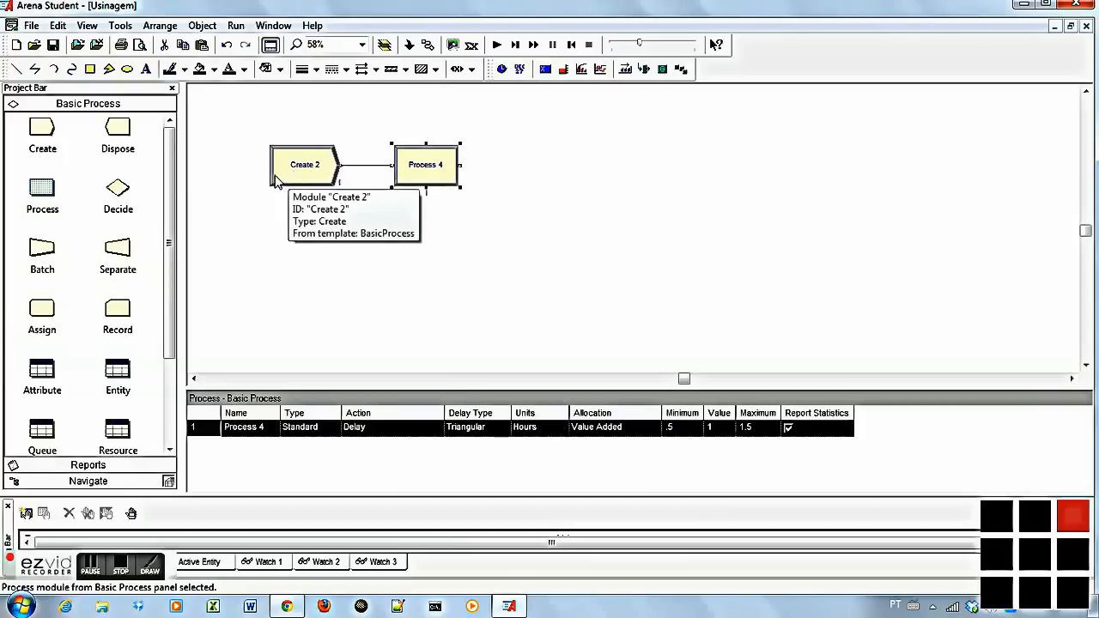
pyautogui.moveTo(118, 191); pyautogui.dragTo(507, 171)
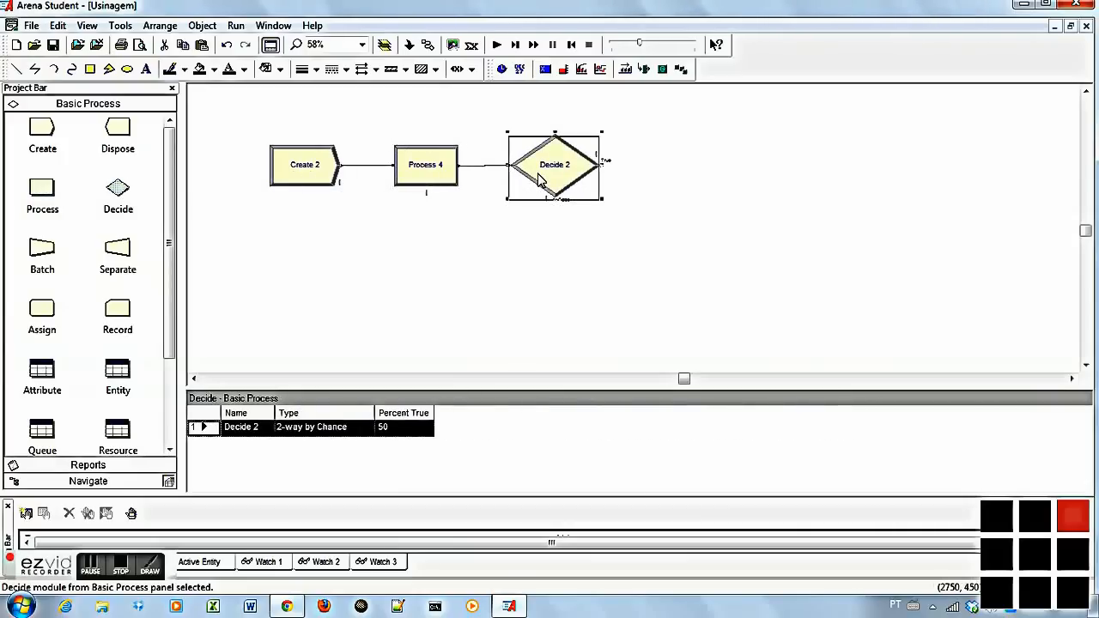
# Add one Process module to the Decide module's True output and another, lower down, to its False output.
pyautogui.moveTo(43, 189); pyautogui.dragTo(665, 172)
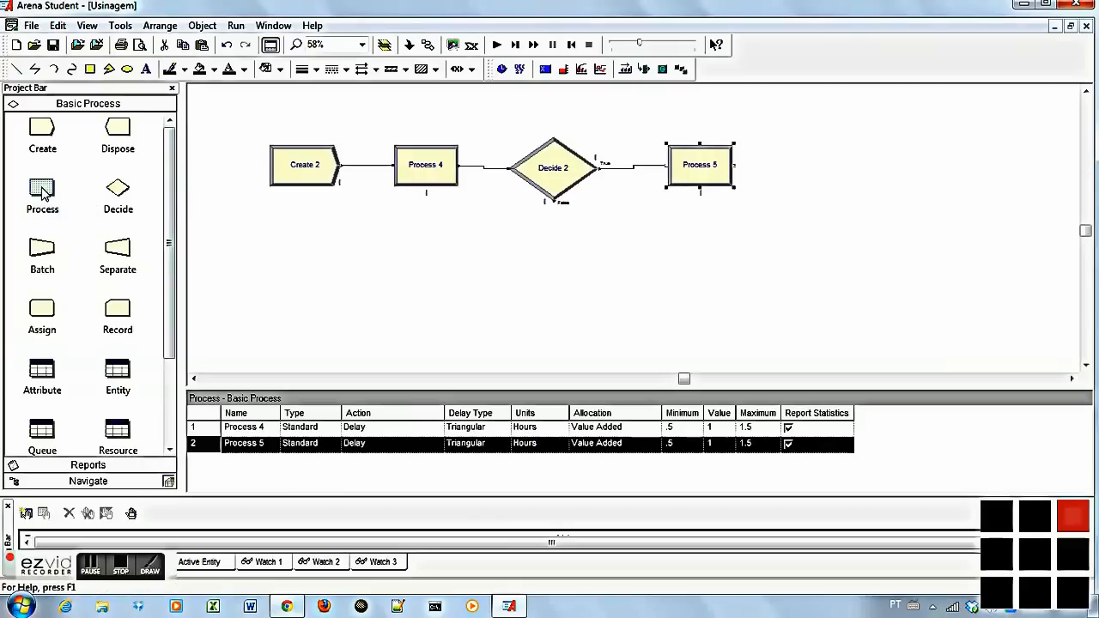
pyautogui.click(567, 189)
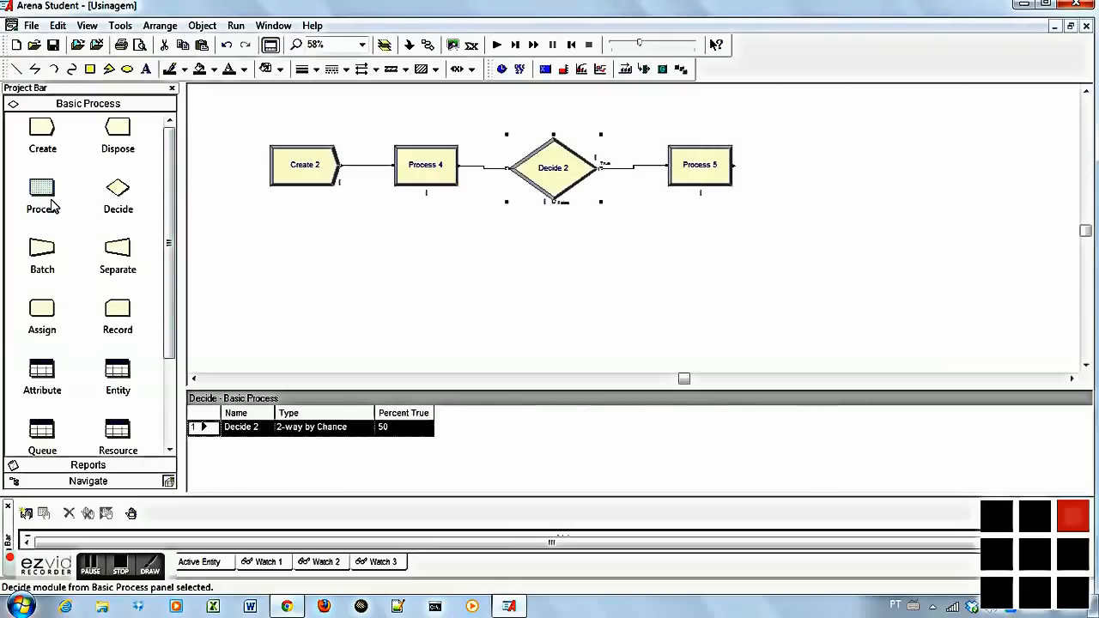
pyautogui.moveTo(45, 193); pyautogui.dragTo(674, 244)
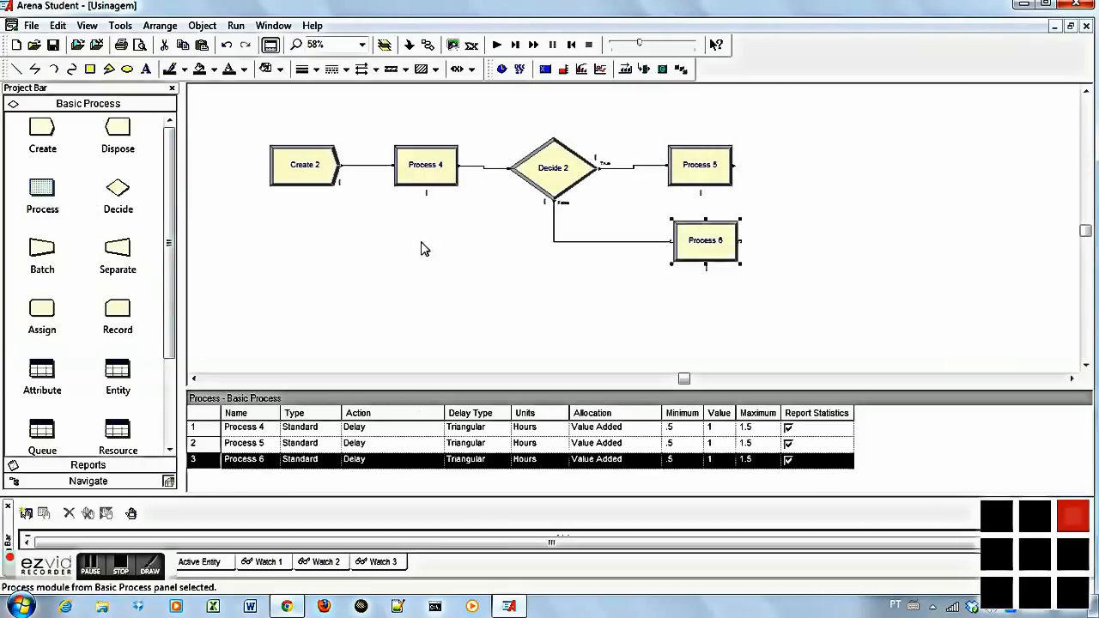
# End each branch with its own Dispose module connected after the Process module.
pyautogui.click(674, 168)
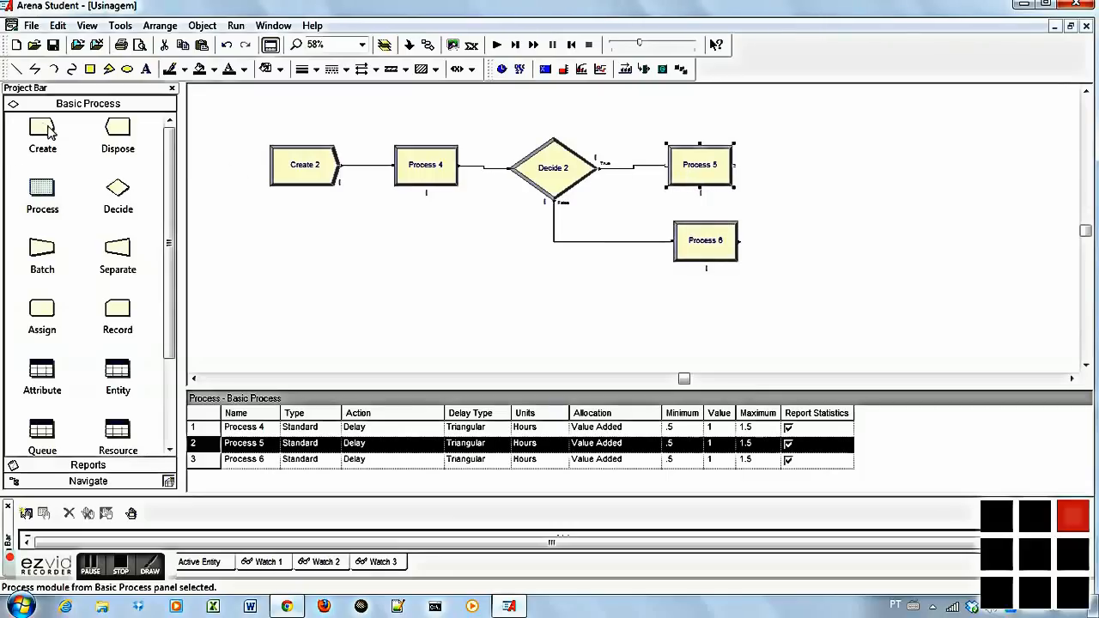
pyautogui.moveTo(126, 133); pyautogui.dragTo(783, 174)
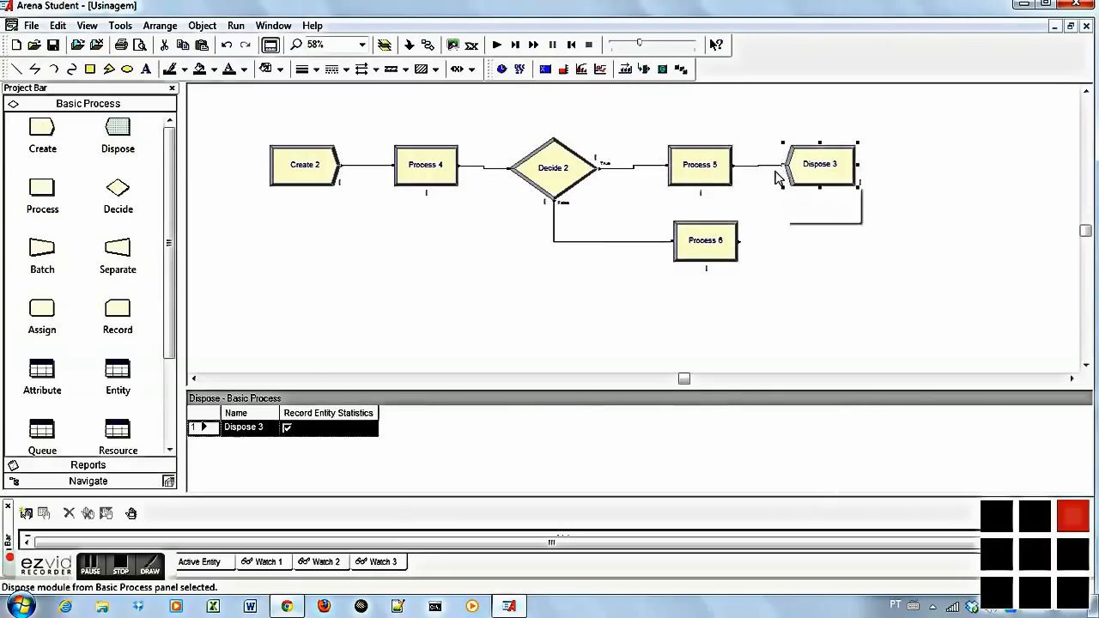
pyautogui.click(706, 241)
pyautogui.moveTo(124, 134); pyautogui.dragTo(790, 256)
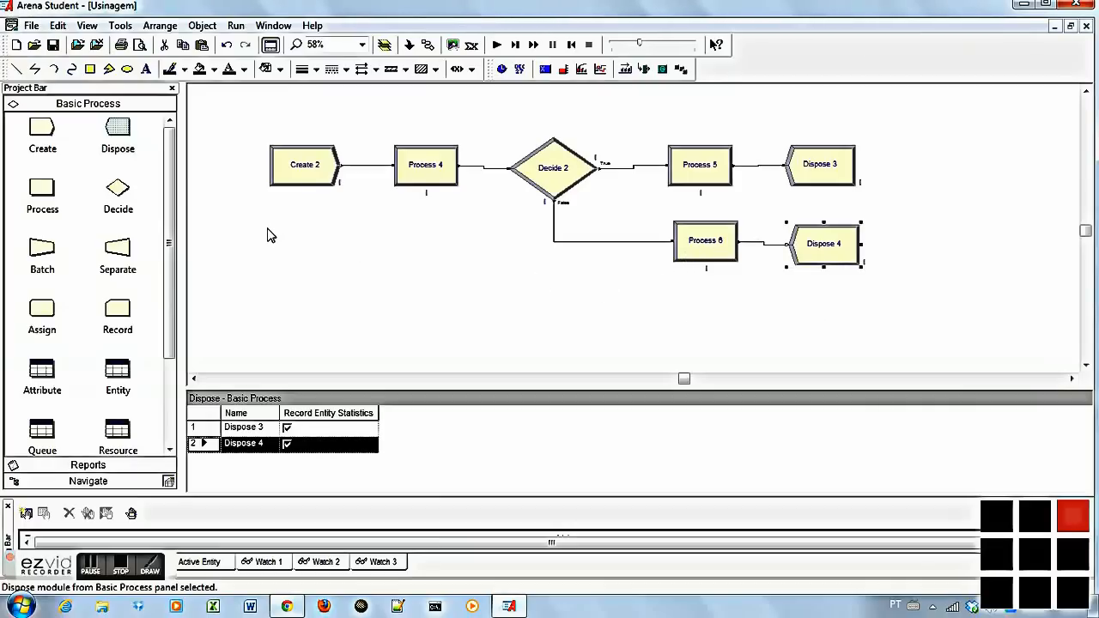
# Widen the Create table's Name column and rename the Create module as Chegada de Pecas, keeping the Random (Expo) arrival type.
pyautogui.click(300, 168)
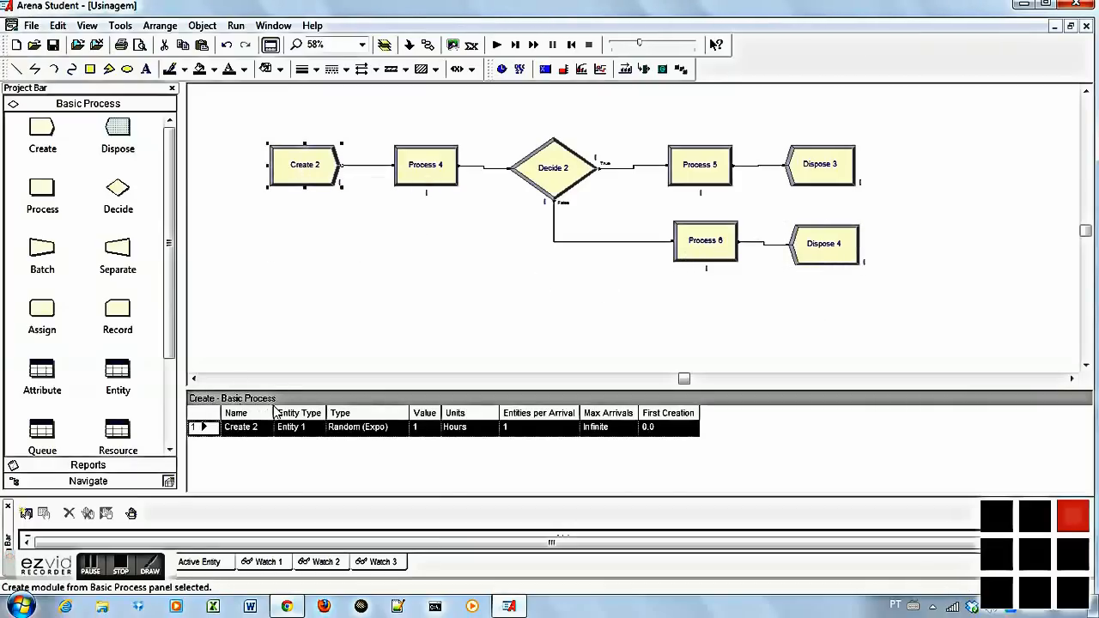
pyautogui.moveTo(275, 412); pyautogui.dragTo(318, 412)
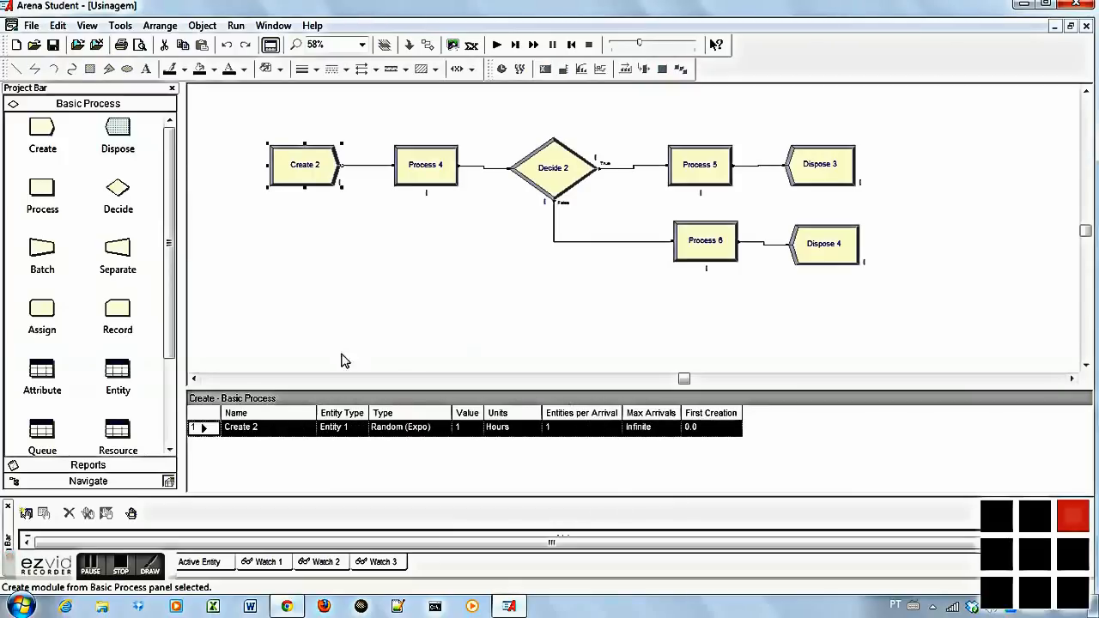
pyautogui.doubleClick(298, 166)
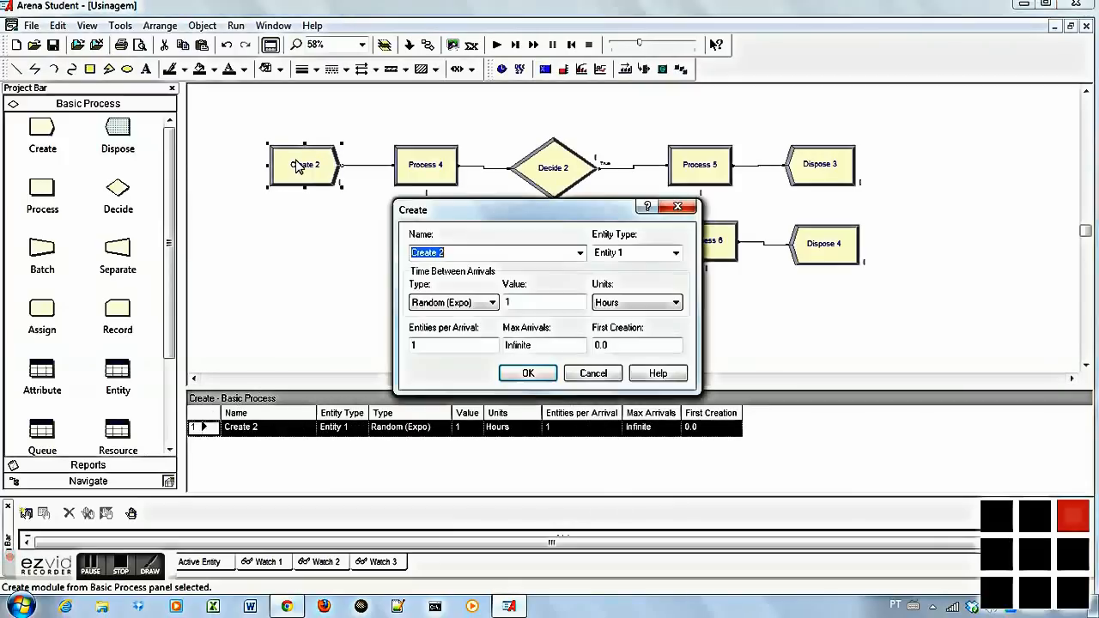
pyautogui.moveTo(496, 213); pyautogui.dragTo(307, 230)
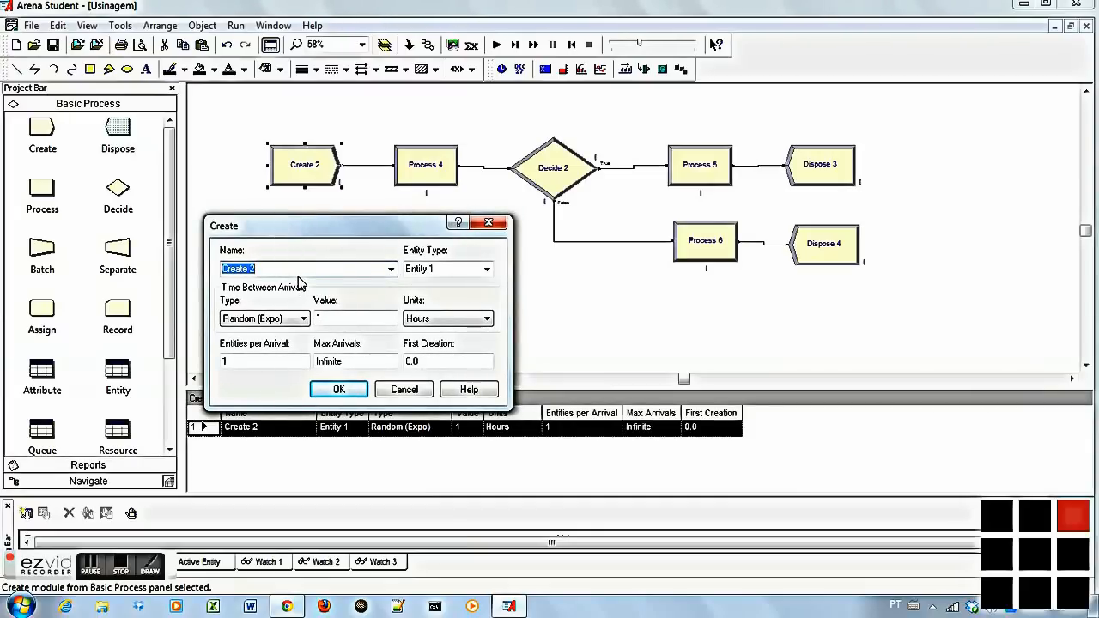
pyautogui.write('Chegada de Pecas')
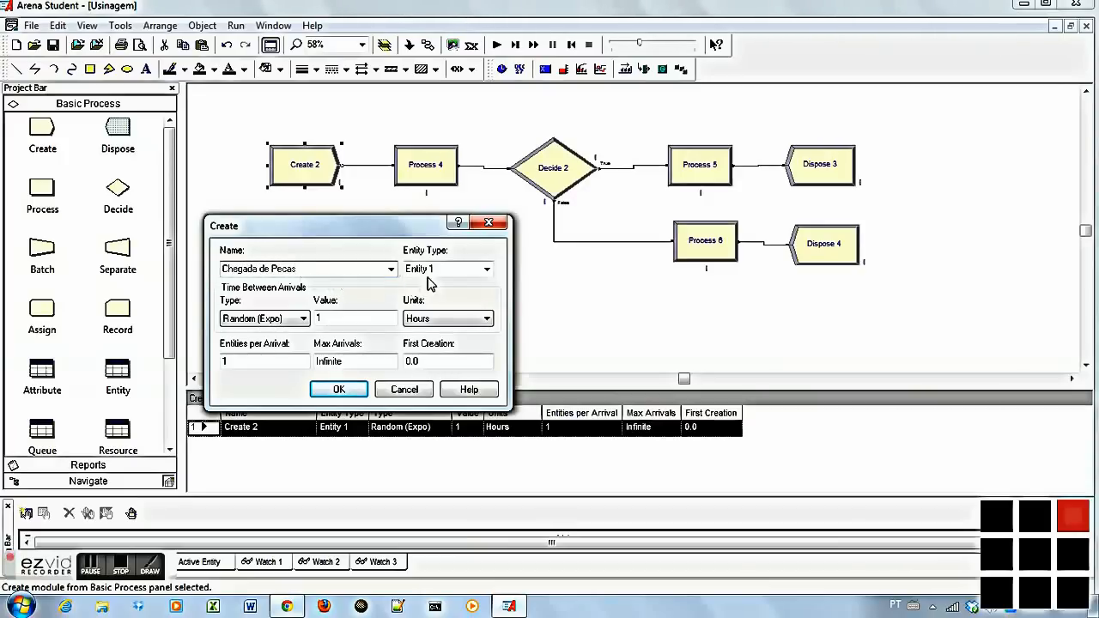
pyautogui.click(287, 320)
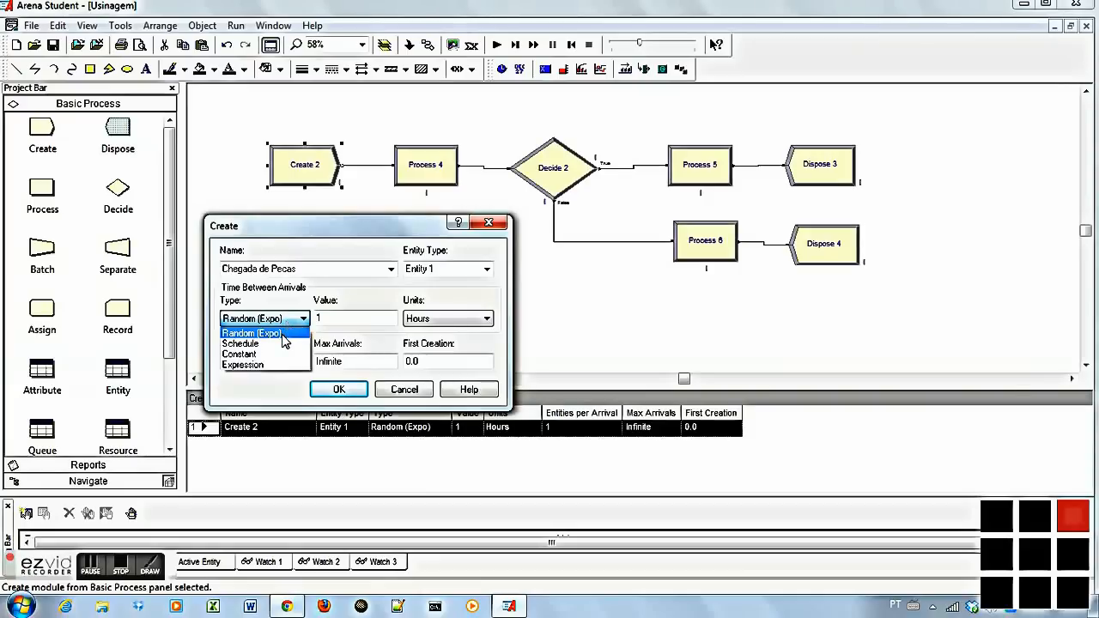
pyautogui.click(296, 323)
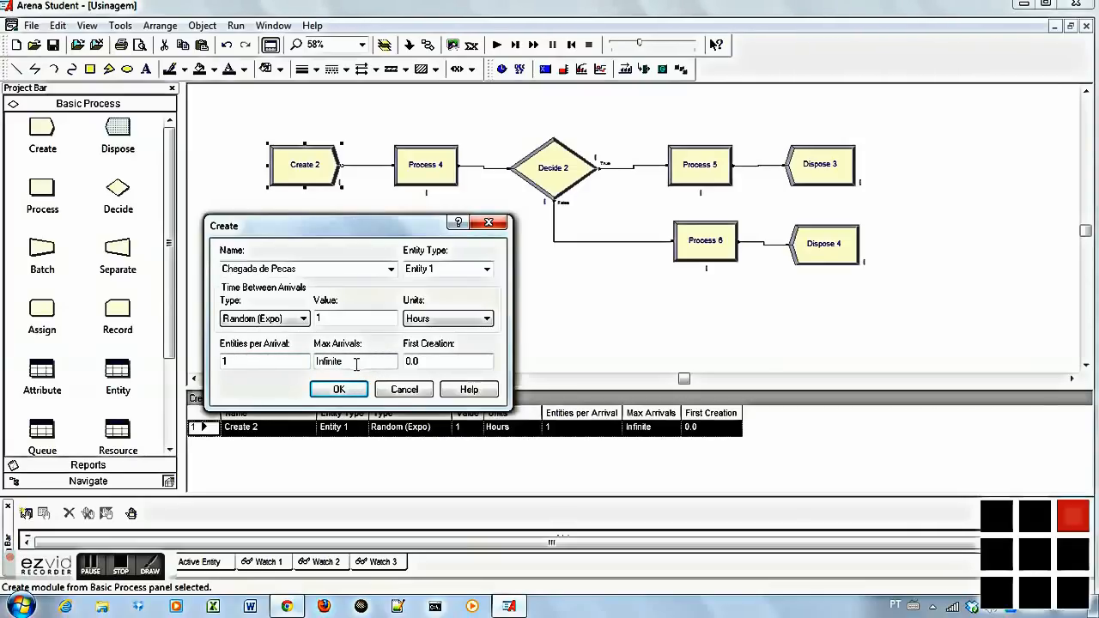
pyautogui.click(337, 391)
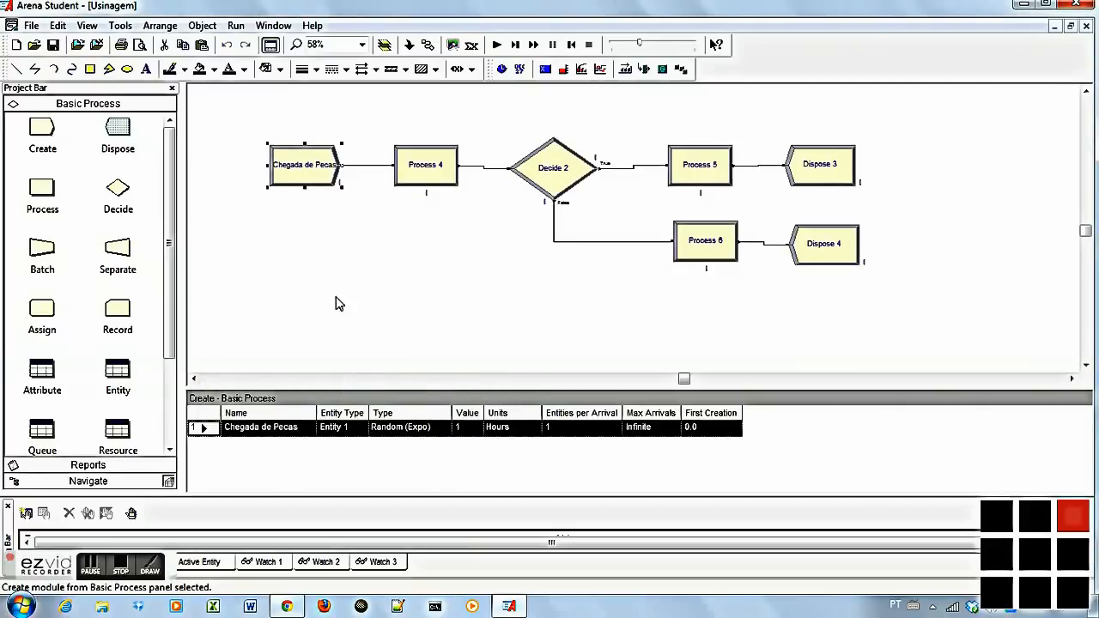
# Widen the Process table's Name column and rename the Process module before the Decide module as Analise da qualidade.
pyautogui.click(420, 170)
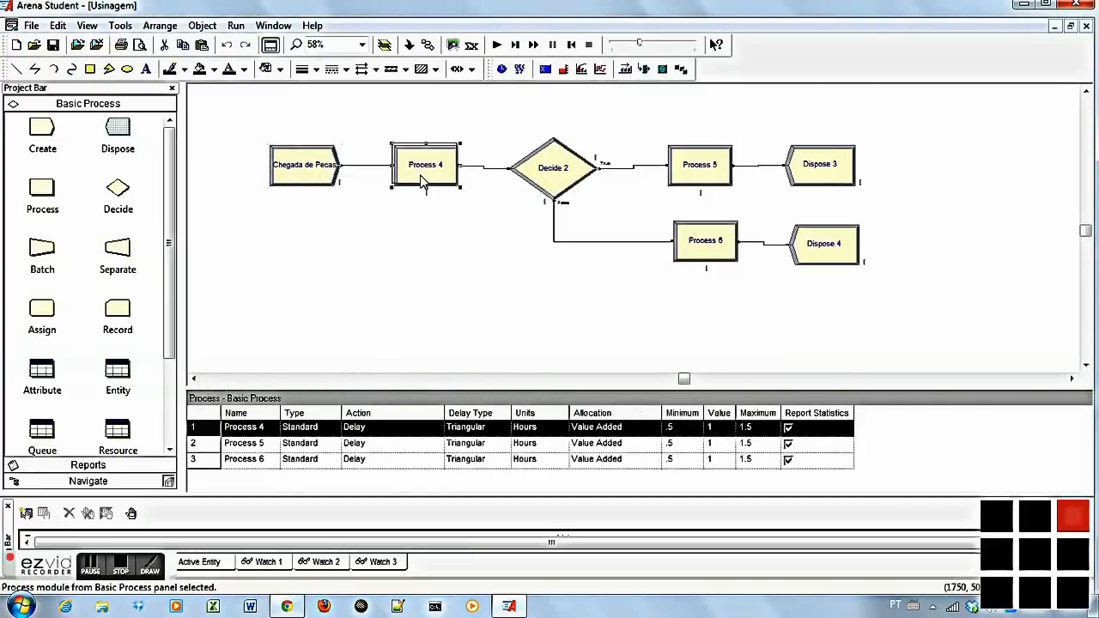
pyautogui.moveTo(281, 412); pyautogui.dragTo(347, 412)
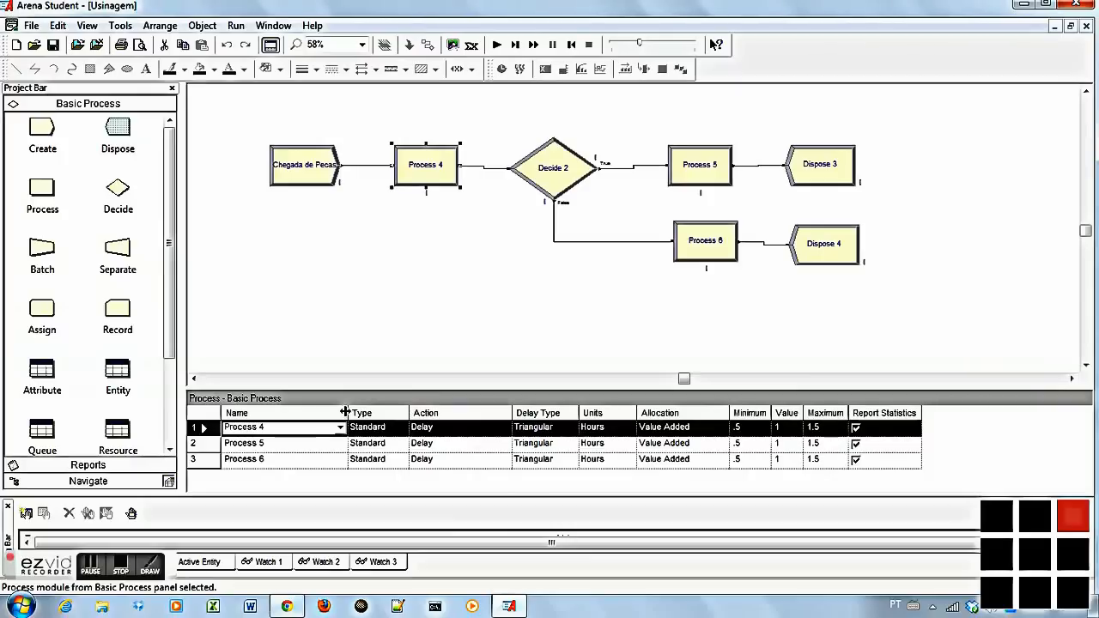
pyautogui.click(297, 430)
pyautogui.click(296, 430)
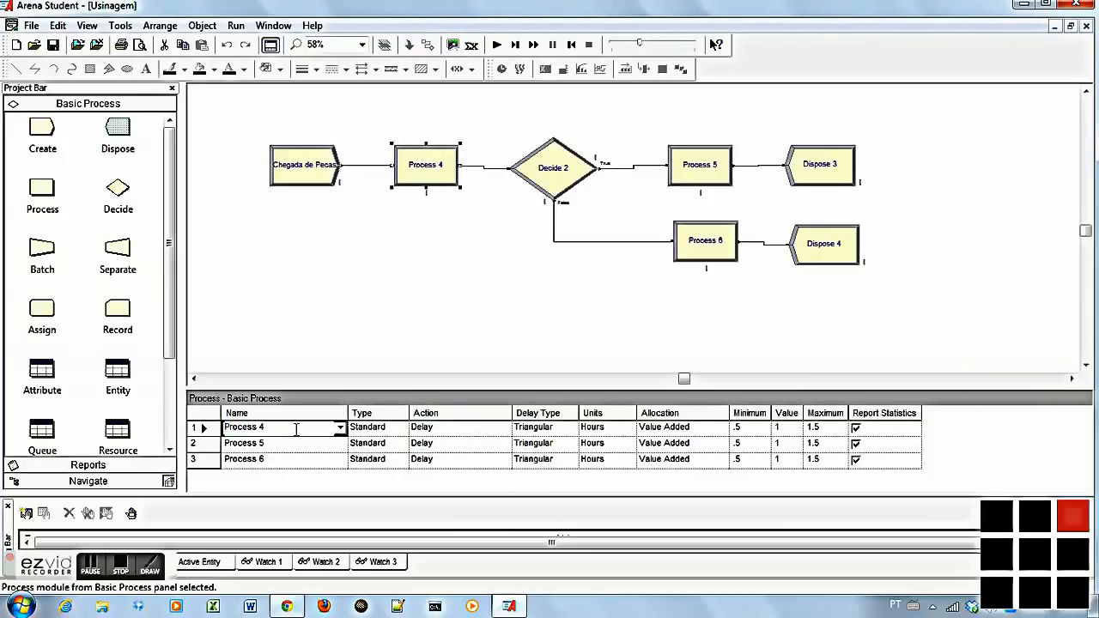
pyautogui.hotkey('shift', 'Home')
pyautogui.write('Analise da qualidade')
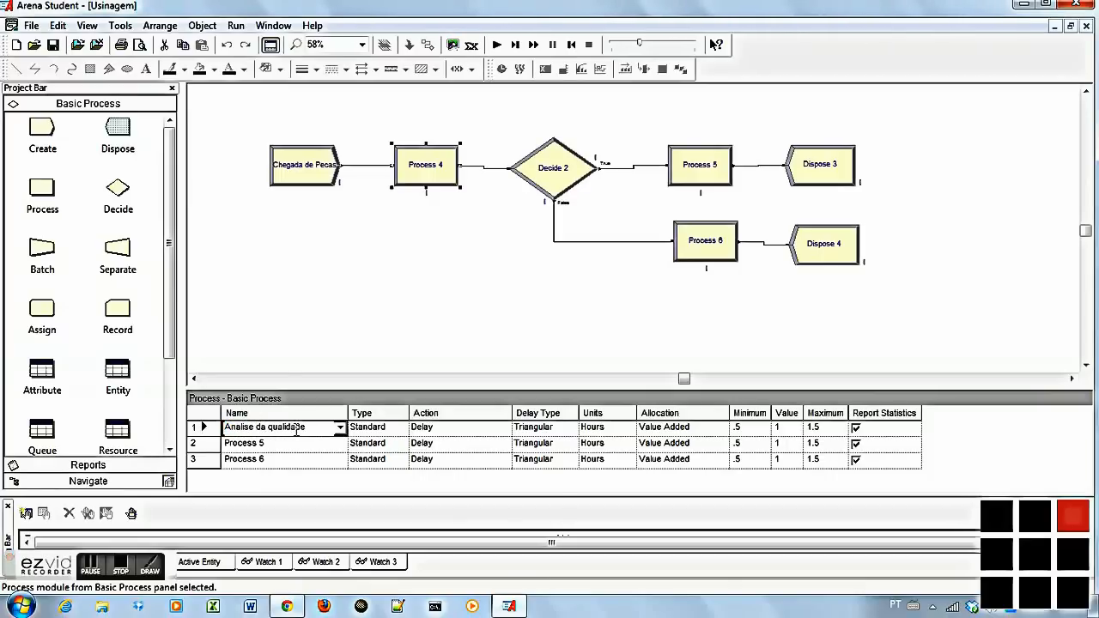
pyautogui.press('Tab')
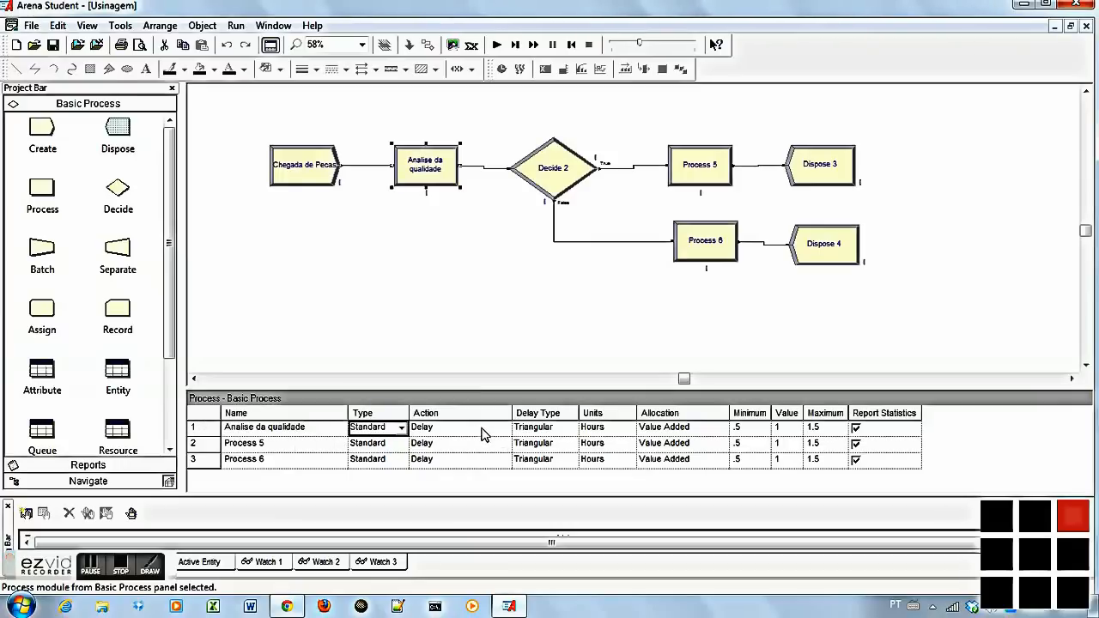
# Examine the delay type options for Analise da qualidade and where the Input Analyzer and Process Analyzer tools are found.
pyautogui.click(530, 430)
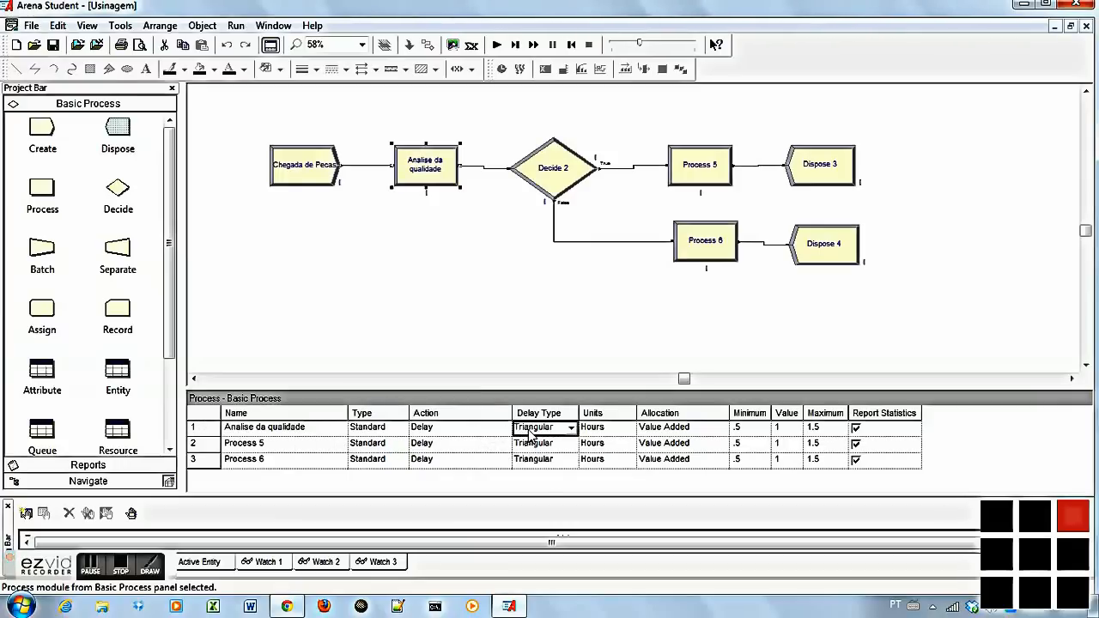
pyautogui.click(571, 428)
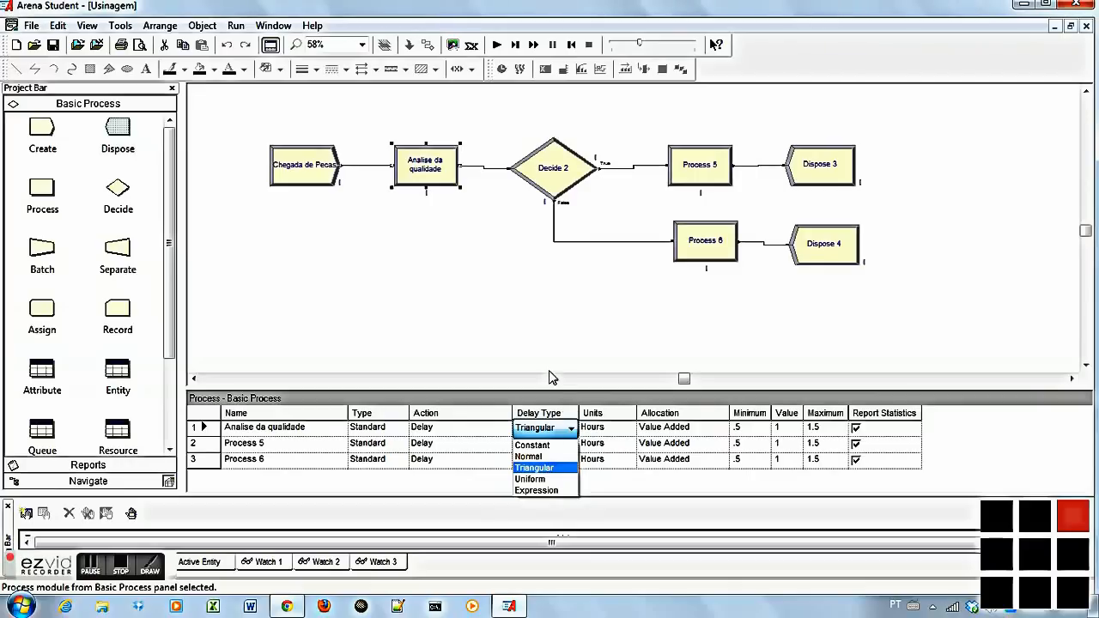
pyautogui.click(524, 332)
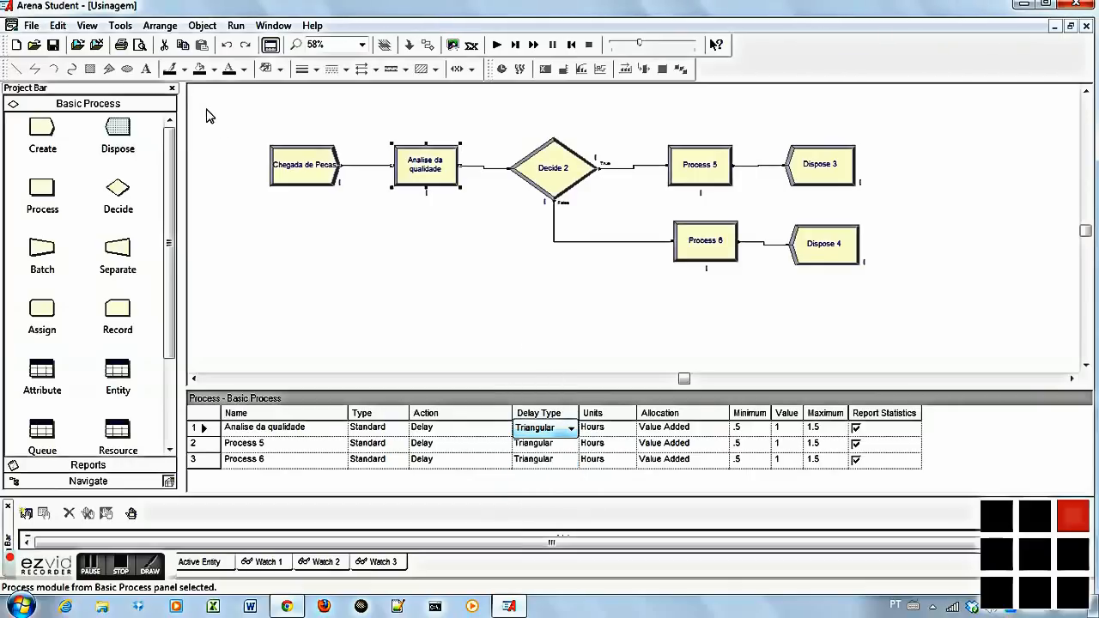
pyautogui.click(120, 26)
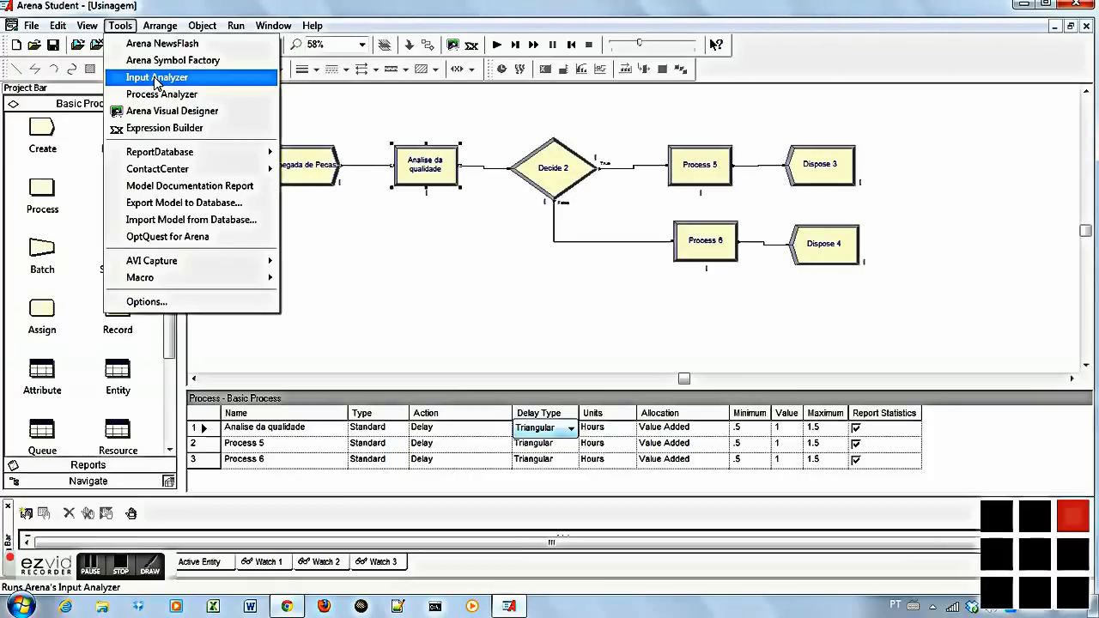
pyautogui.click(426, 348)
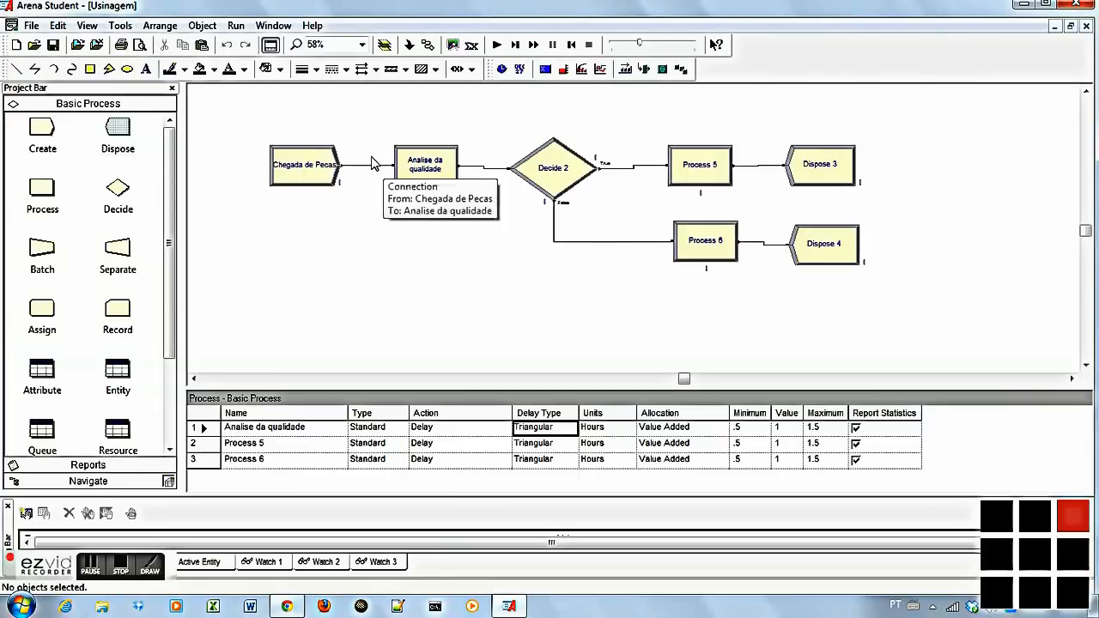
pyautogui.click(122, 27)
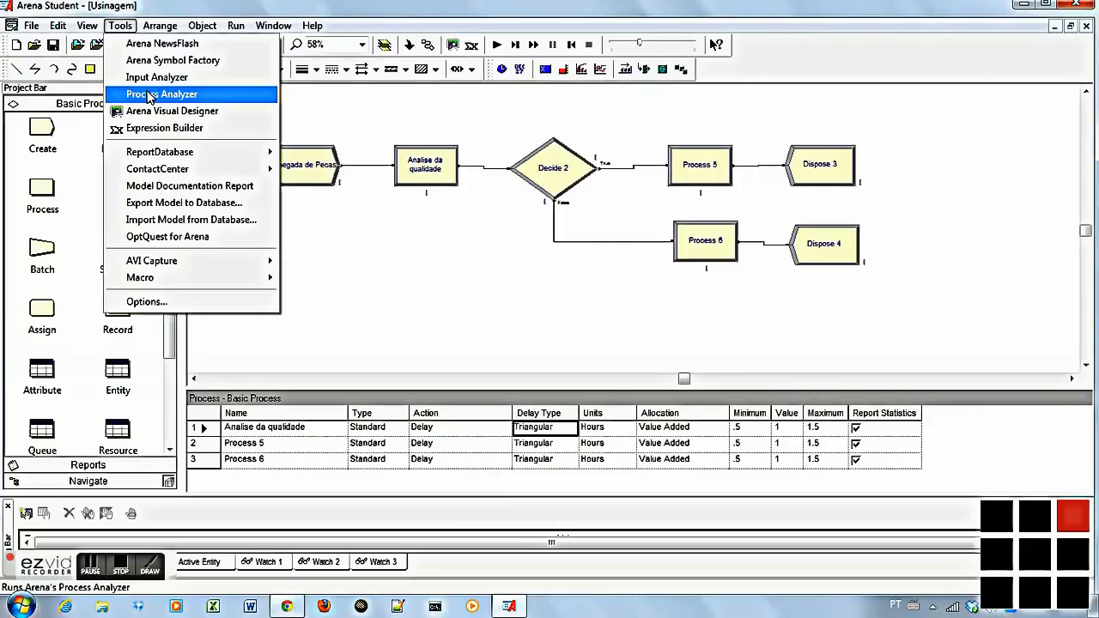
pyautogui.click(405, 245)
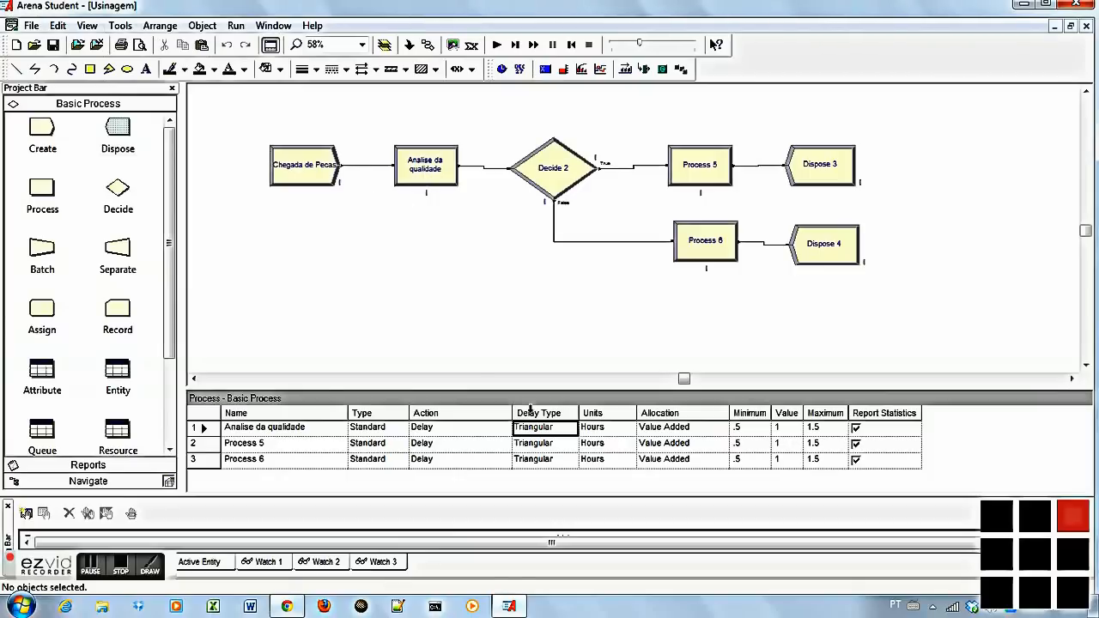
pyautogui.click(563, 429)
pyautogui.click(571, 428)
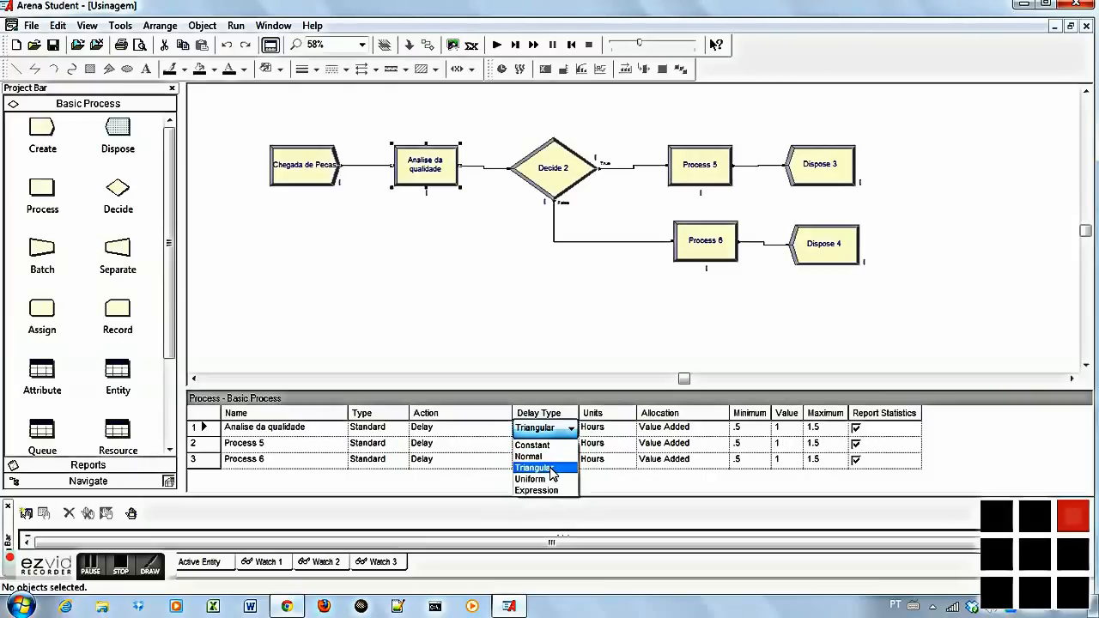
pyautogui.click(570, 431)
# Set the triangular delay of Analise da qualidade to minimum 1, value 2 and maximum 3 hours.
pyautogui.click(778, 429)
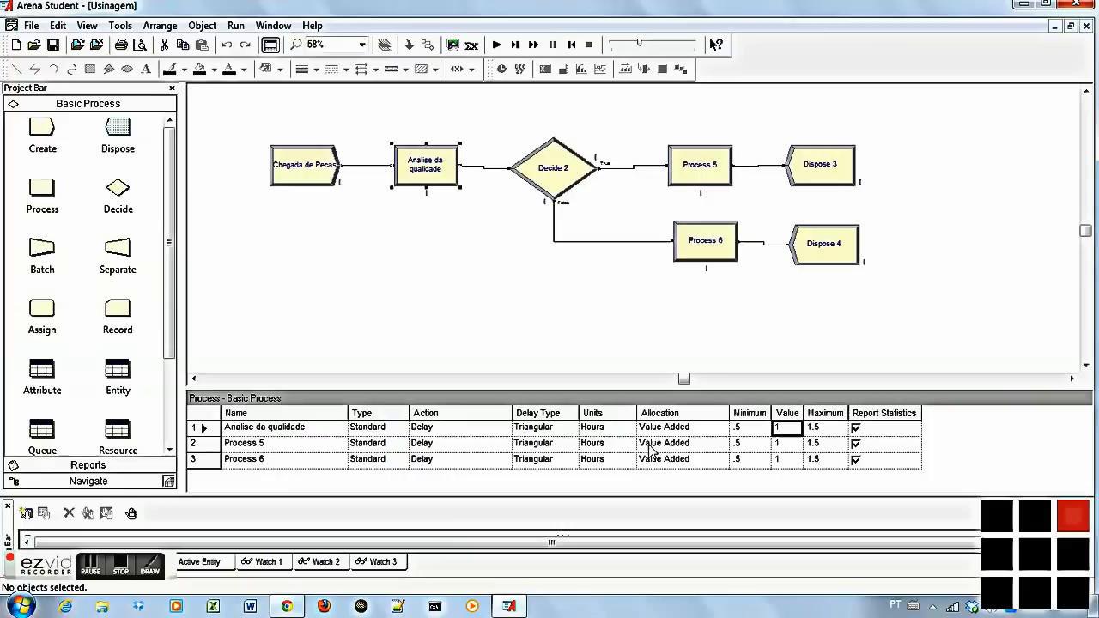
pyautogui.write('2')
pyautogui.click(745, 428)
pyautogui.press('BackSpace')
pyautogui.press('BackSpace')
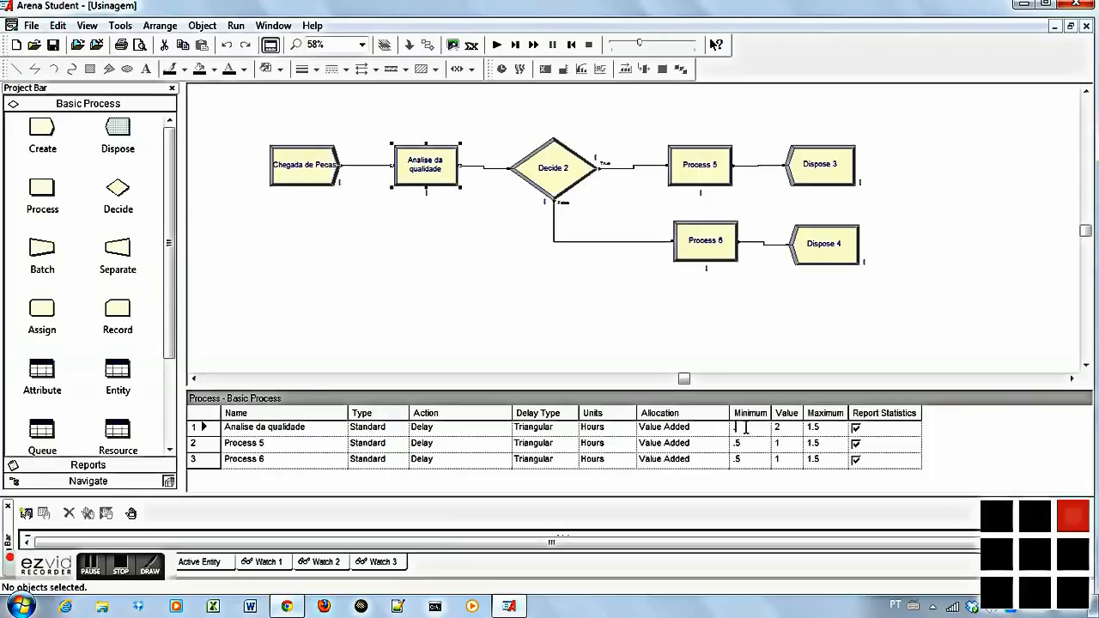
pyautogui.write('1')
pyautogui.press('Tab')
pyautogui.press('Tab')
pyautogui.press('BackSpace')
pyautogui.press('BackSpace')
pyautogui.press('BackSpace')
pyautogui.write('3')
pyautogui.press('Tab')
pyautogui.hotkey('shift', 'Tab')
pyautogui.hotkey('shift', 'Tab')
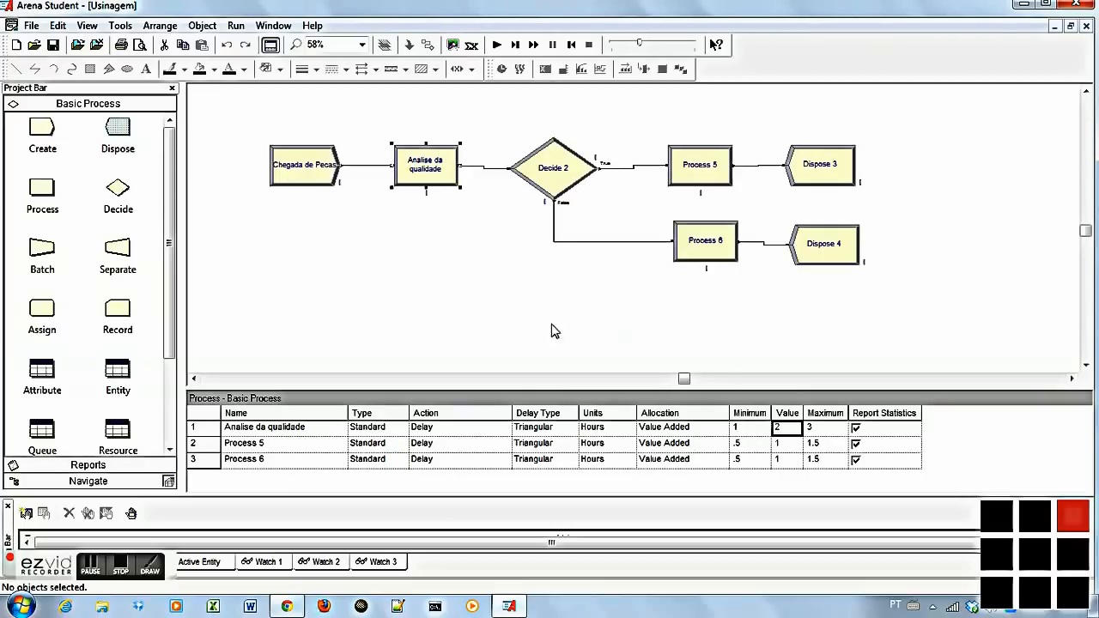
# Widen the Decide table's Name column and rename the Decide module as Qualidade Aprovada?
pyautogui.click(551, 165)
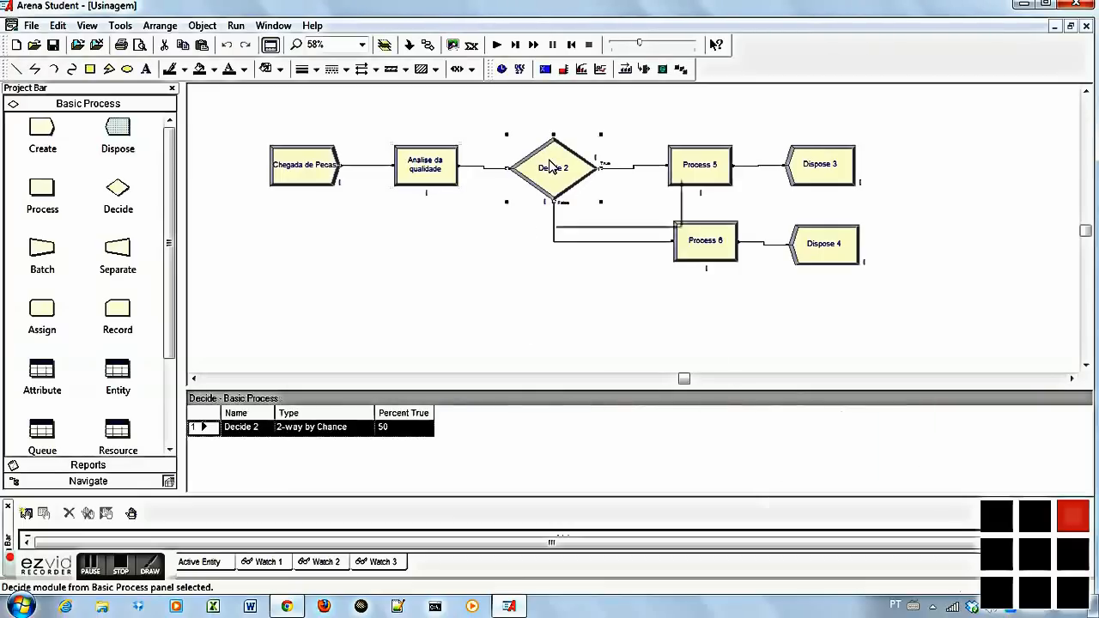
pyautogui.moveTo(271, 406); pyautogui.dragTo(338, 412)
pyautogui.click(289, 431)
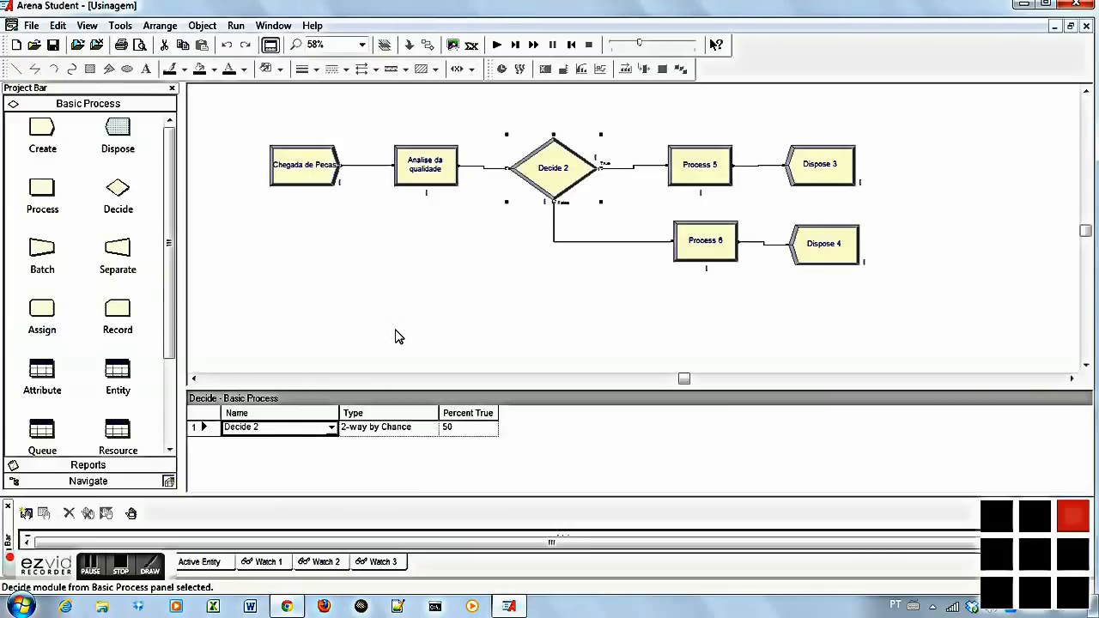
pyautogui.write('Qualidad')
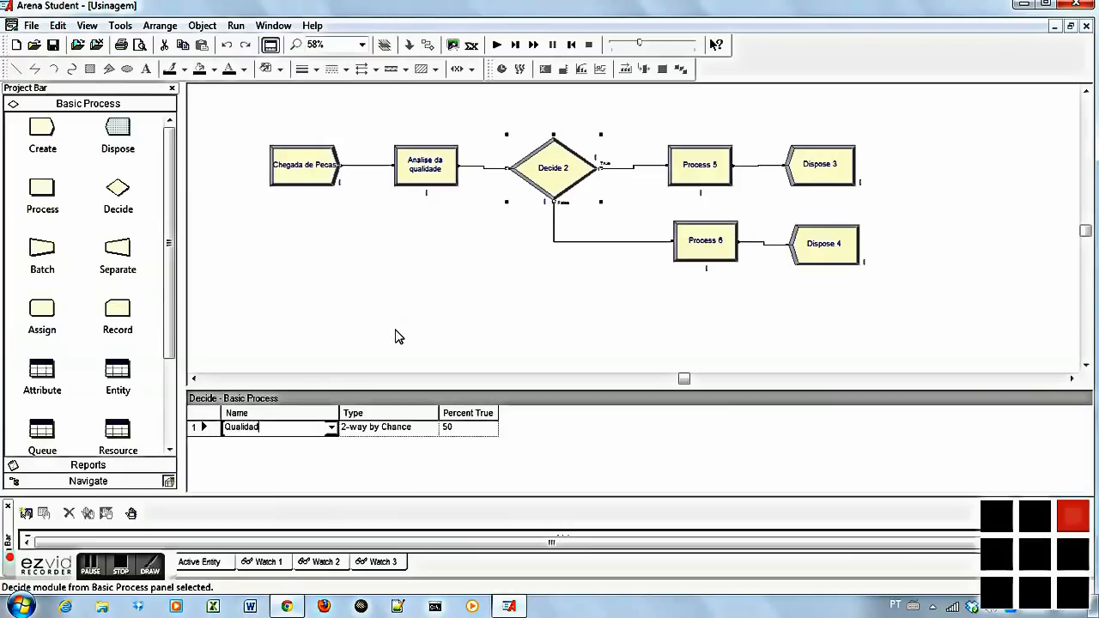
pyautogui.write('e Apro')
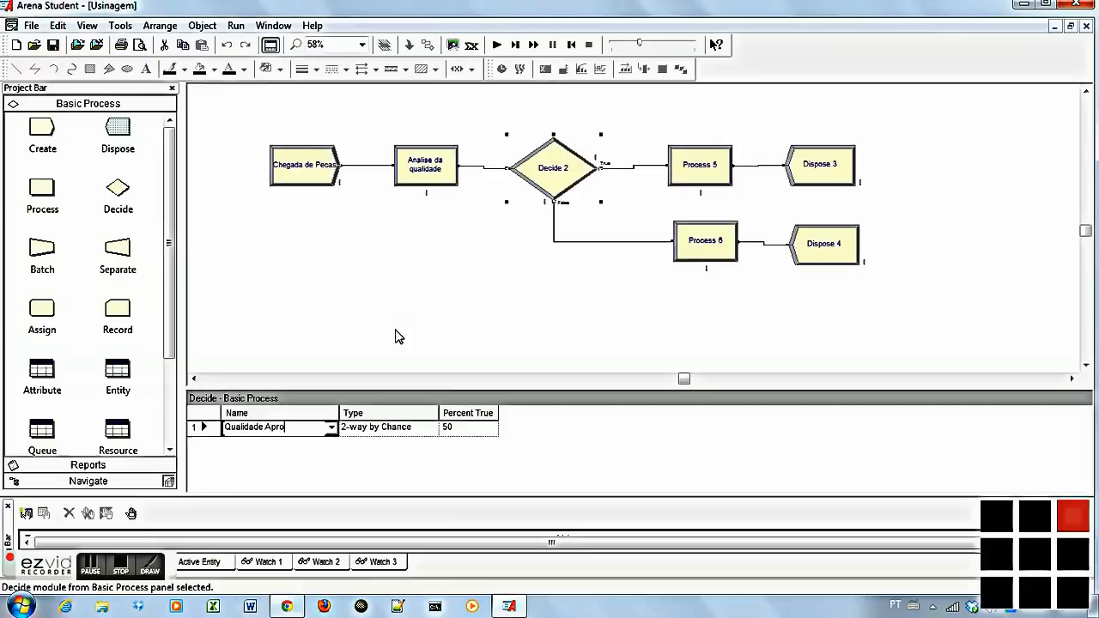
pyautogui.write('vada?')
# Keep the Qualidade Aprovada? decision as 2-way by Chance and set its Percent True to 80.
pyautogui.click(395, 429)
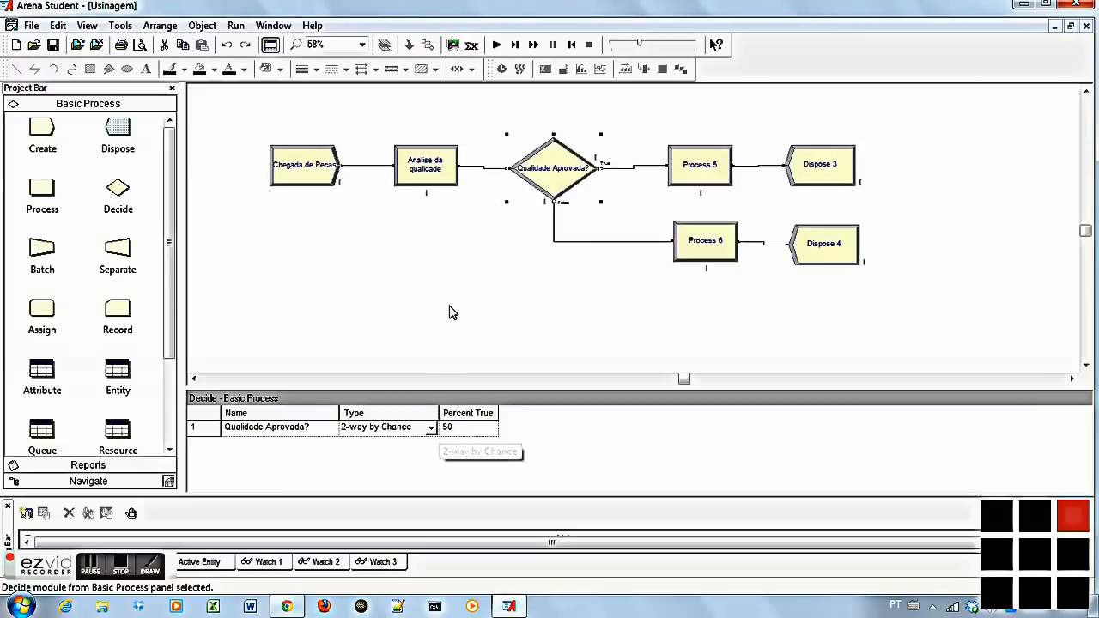
pyautogui.click(463, 432)
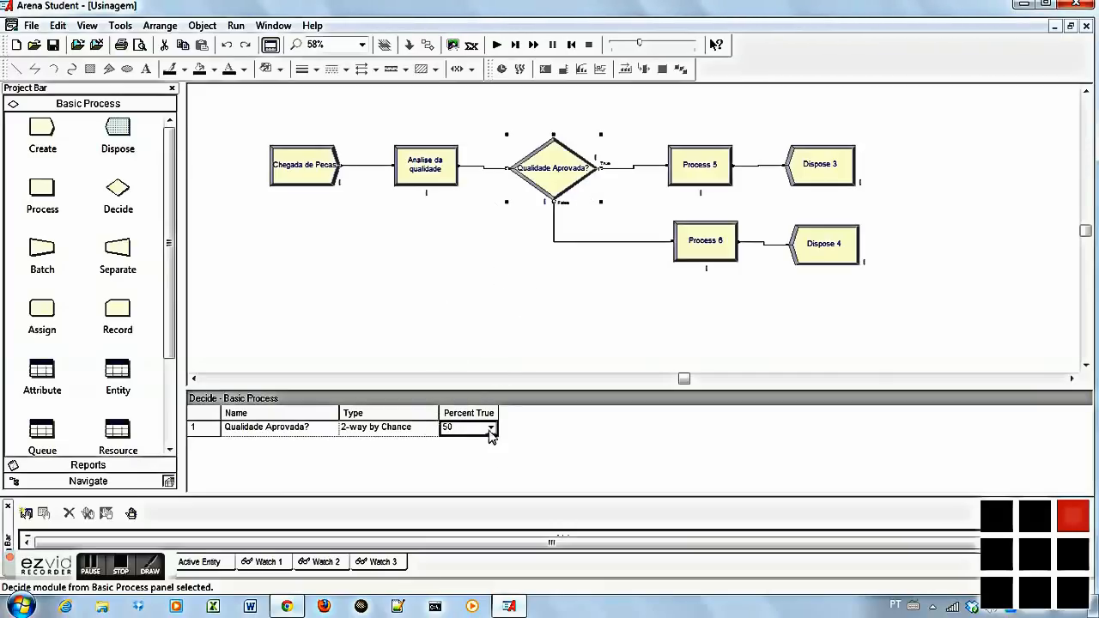
pyautogui.click(426, 430)
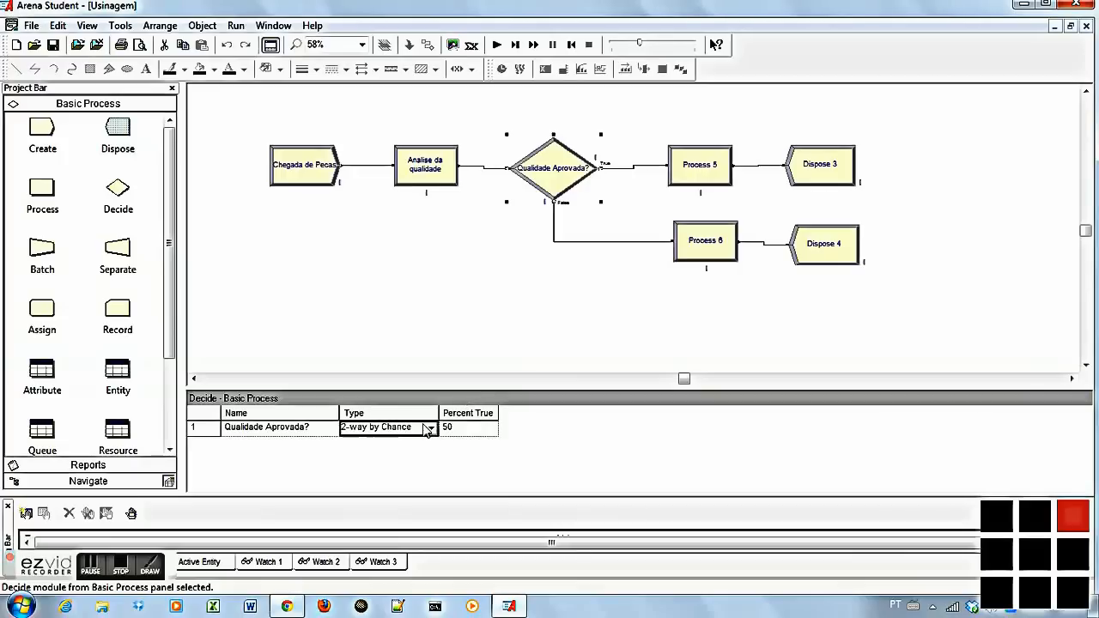
pyautogui.click(430, 429)
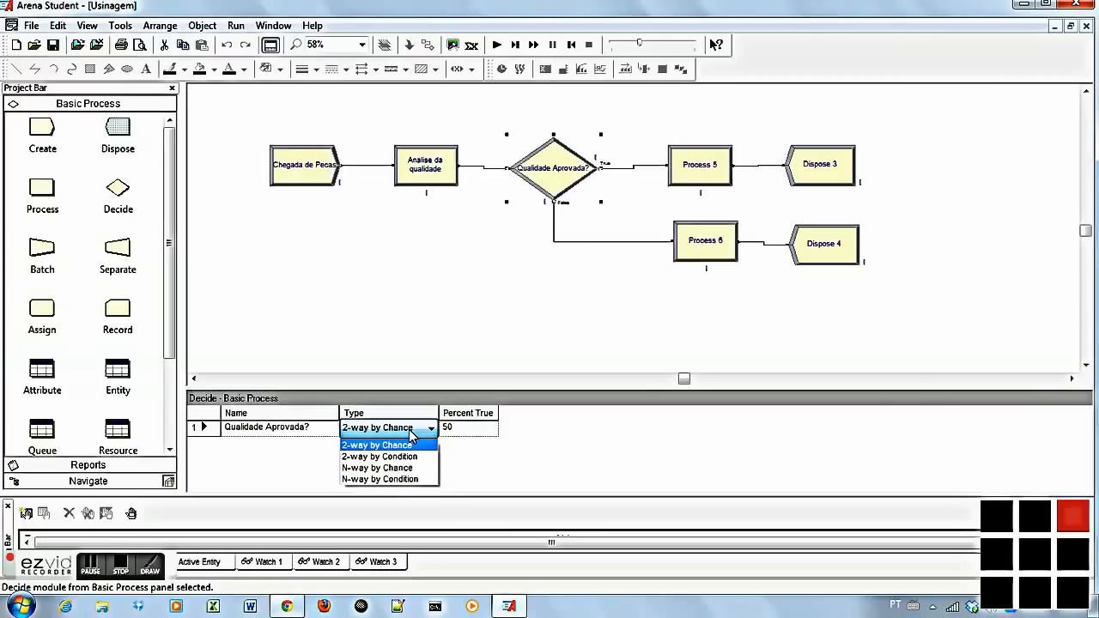
pyautogui.click(460, 428)
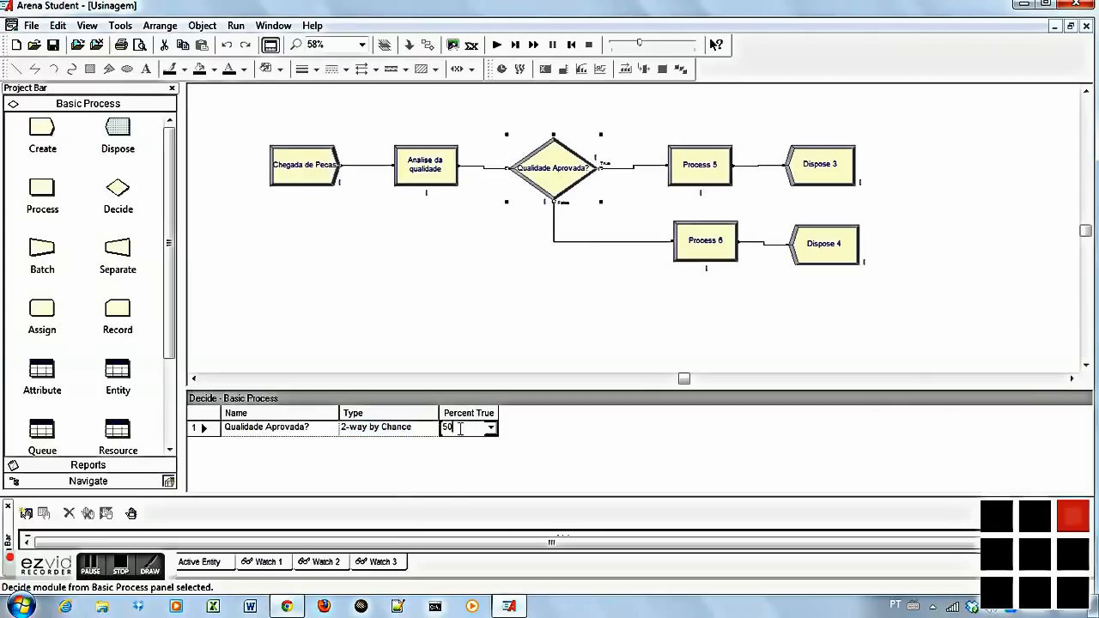
pyautogui.doubleClick(460, 428)
pyautogui.write('80')
# Widen the Process table's Name column and review the Action options for Process 5, keeping Delay.
pyautogui.click(695, 170)
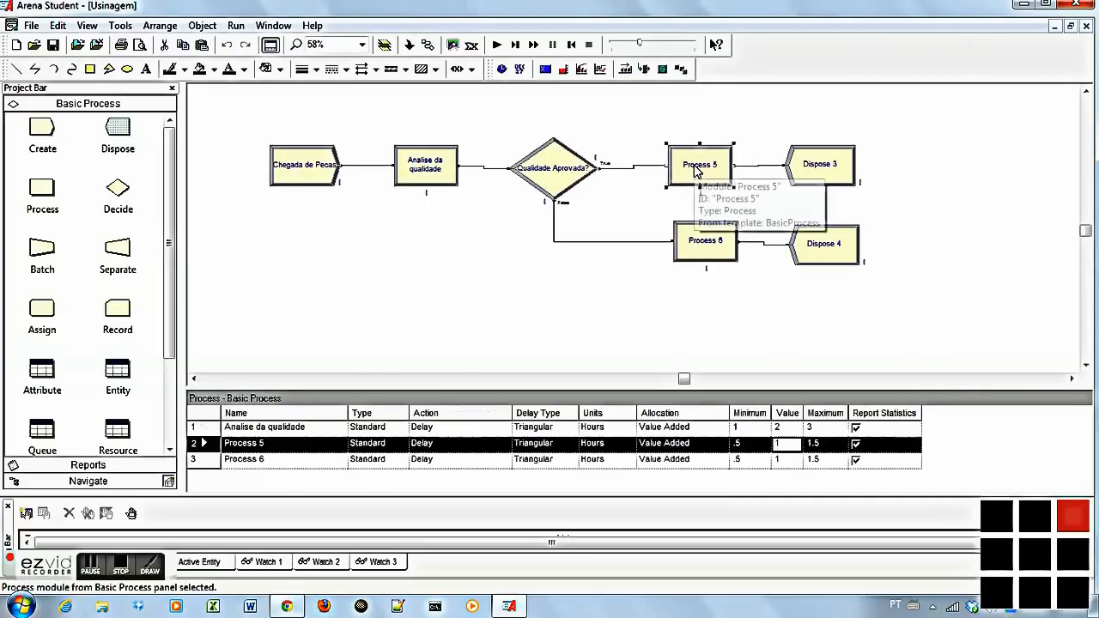
pyautogui.moveTo(349, 413); pyautogui.dragTo(377, 413)
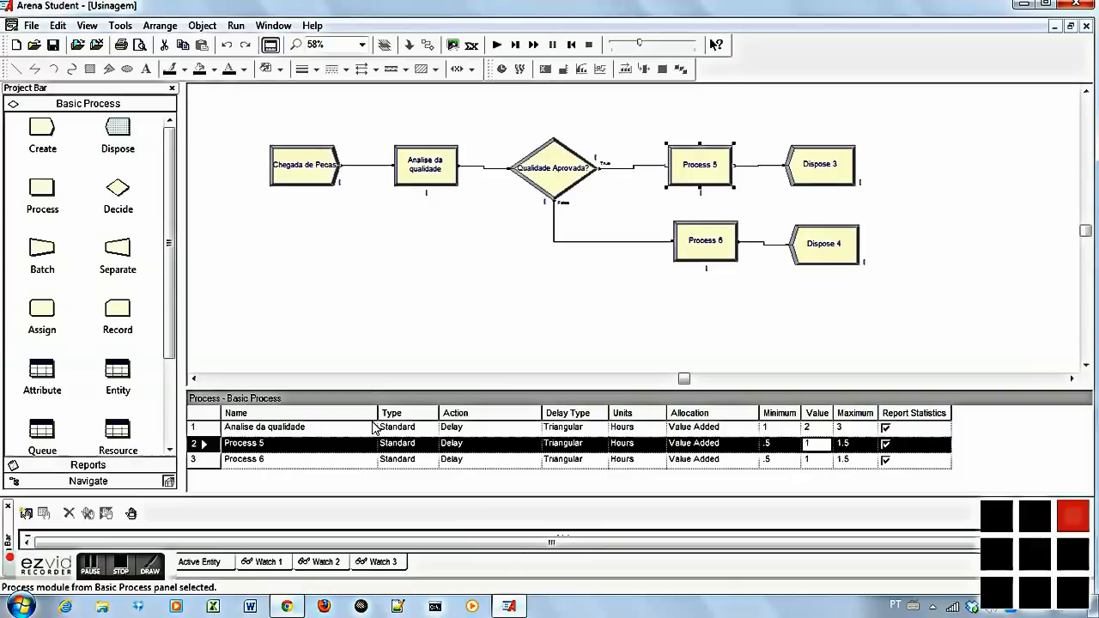
pyautogui.click(503, 450)
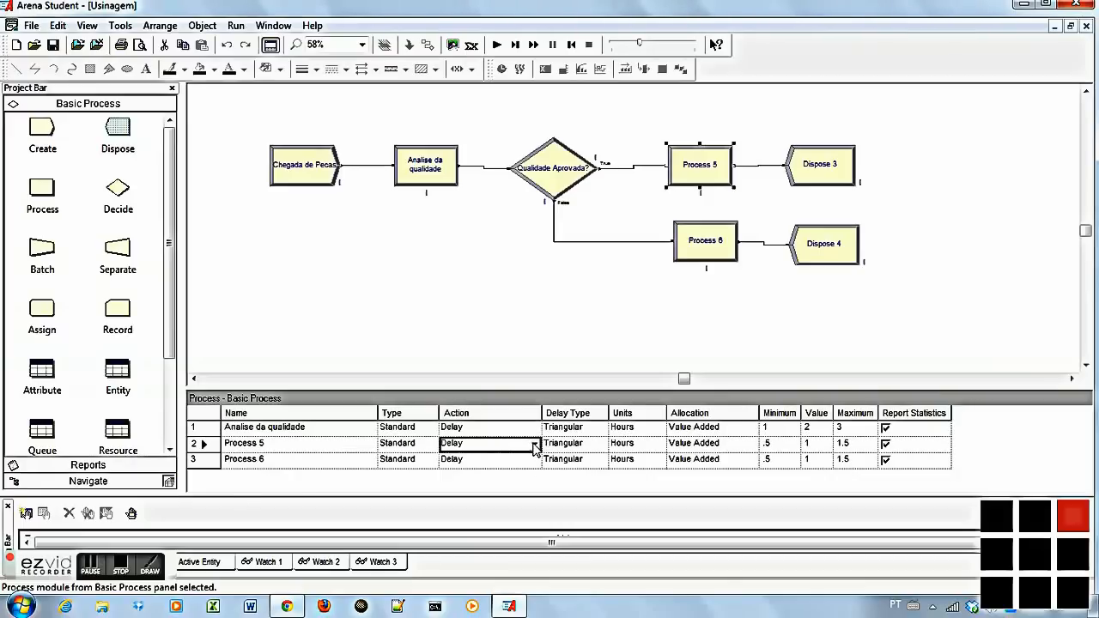
pyautogui.click(534, 444)
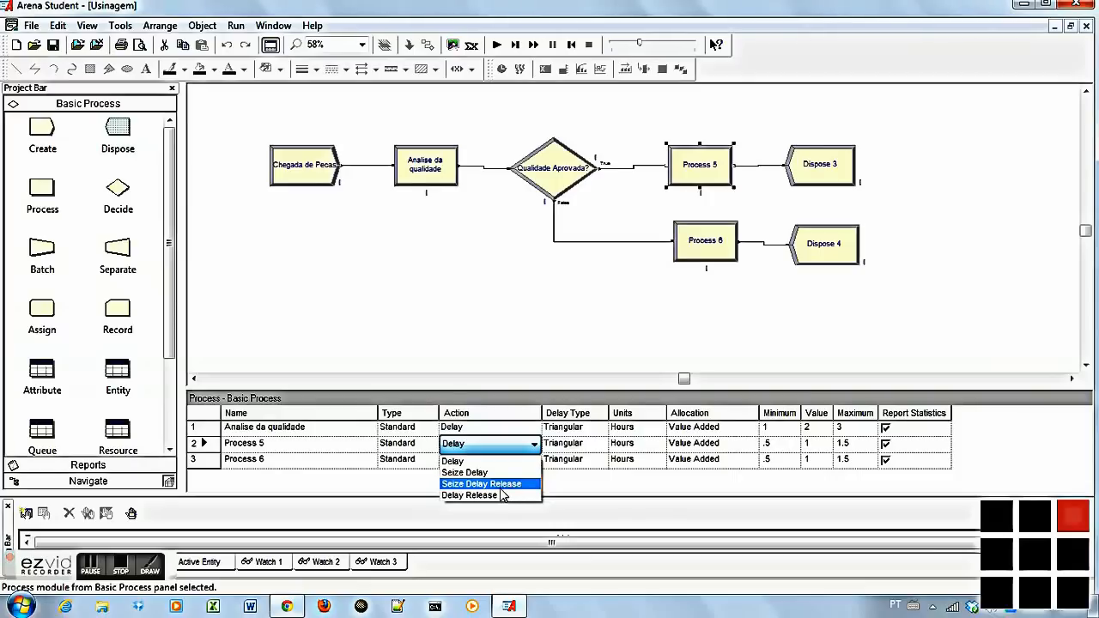
pyautogui.click(471, 444)
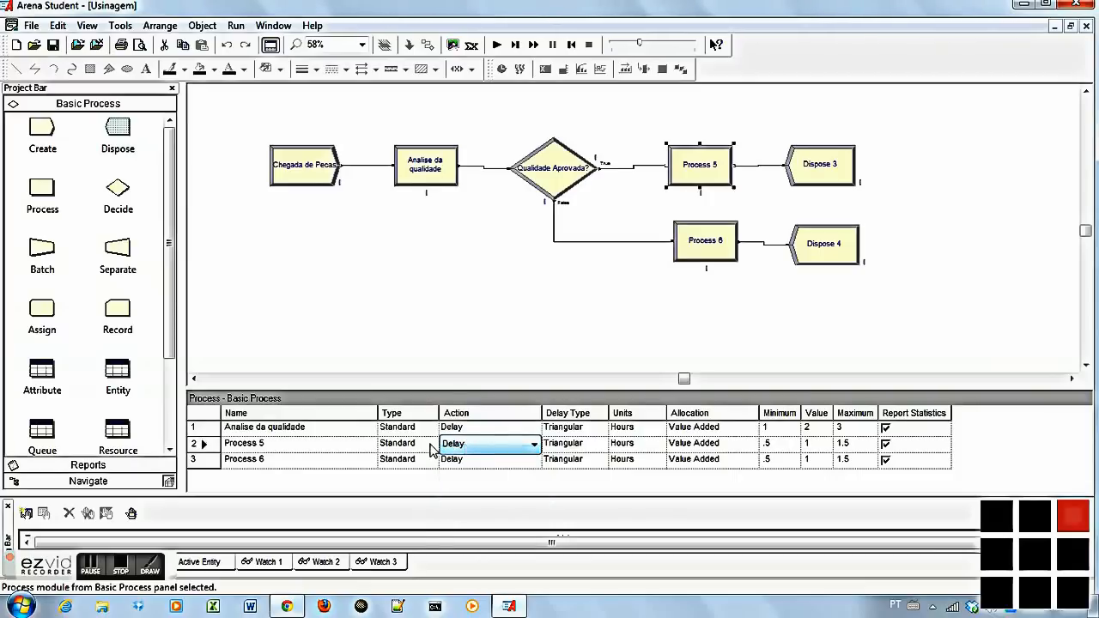
# Rename the Process module on the True branch as Usinagem da Peca, spelled without the cedilla.
pyautogui.click(328, 448)
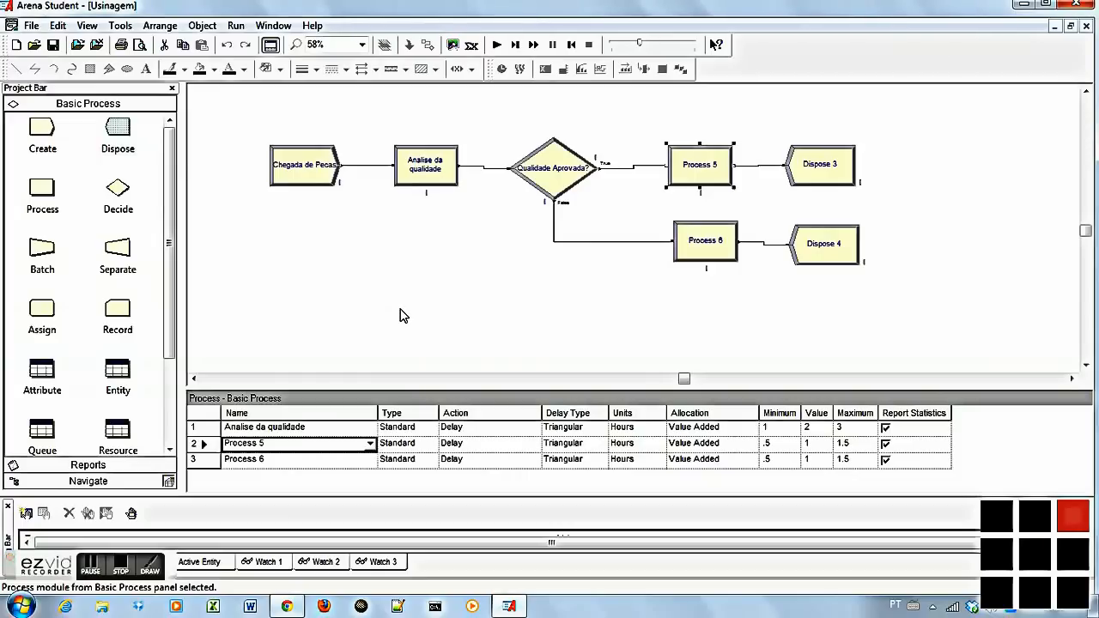
pyautogui.write('Us')
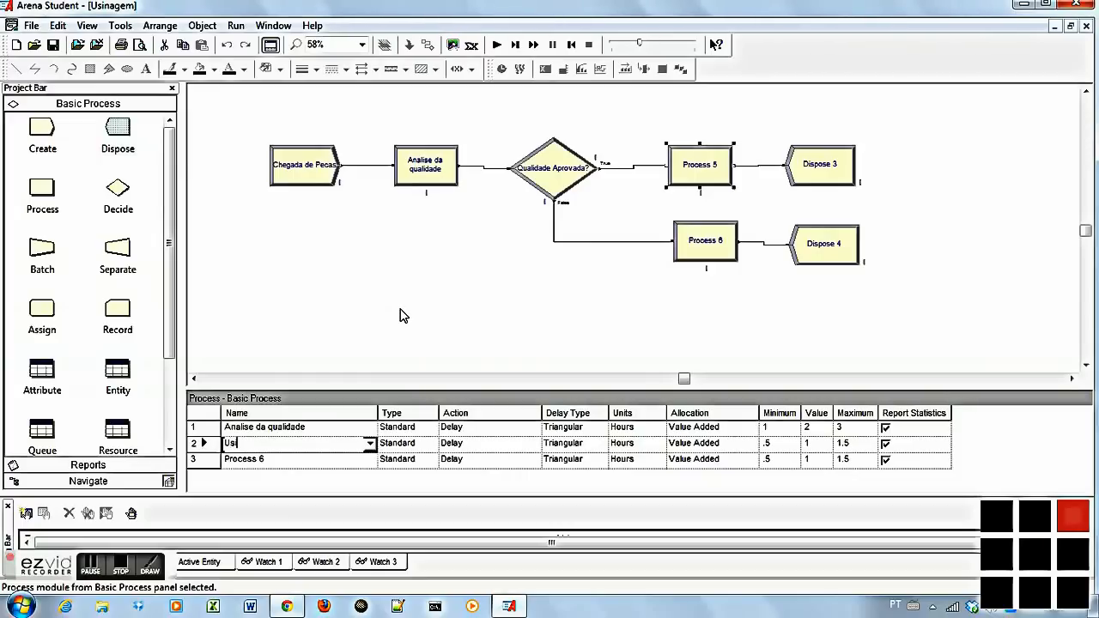
pyautogui.write('inagem da Peça')
pyautogui.press('Tab')
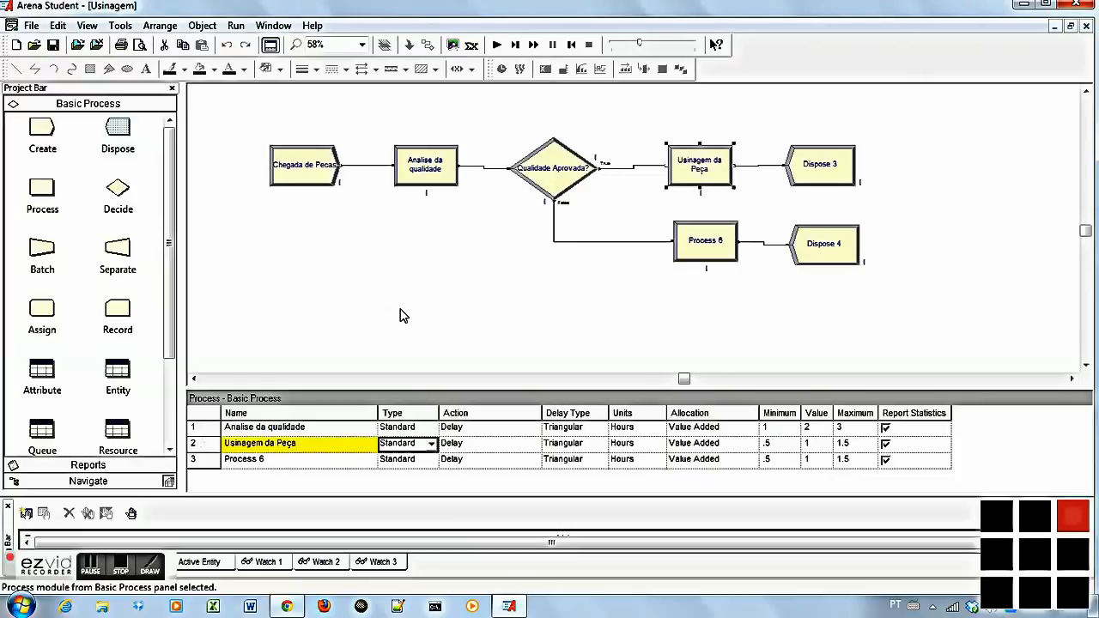
pyautogui.click(320, 443)
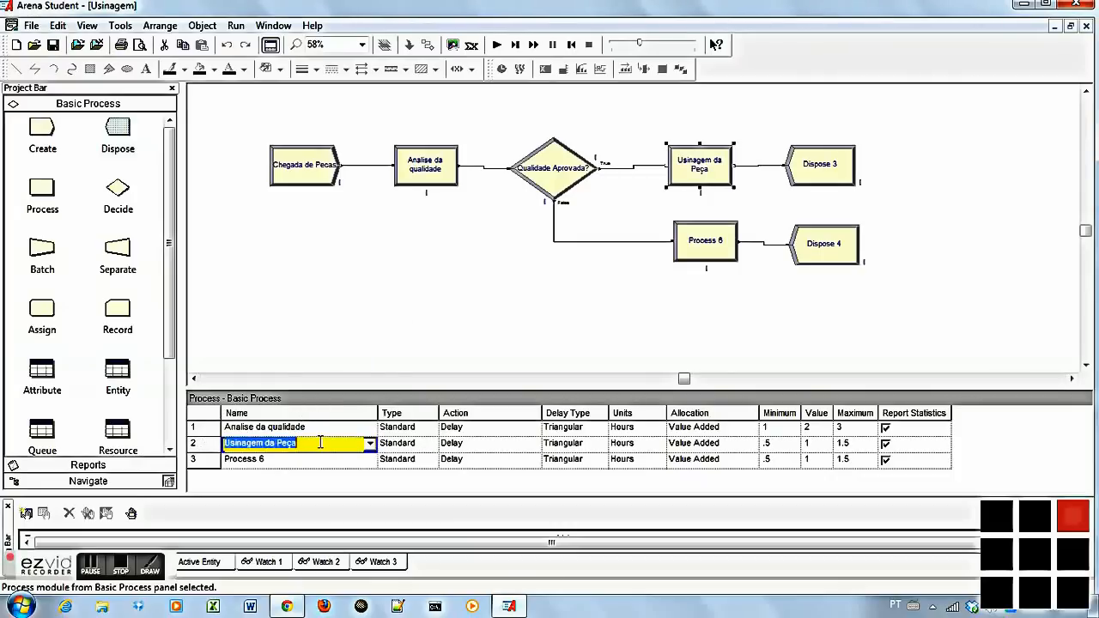
pyautogui.press('Left')
pyautogui.hotkey('shift', 'Left')
pyautogui.write('c')
pyautogui.press('Tab')
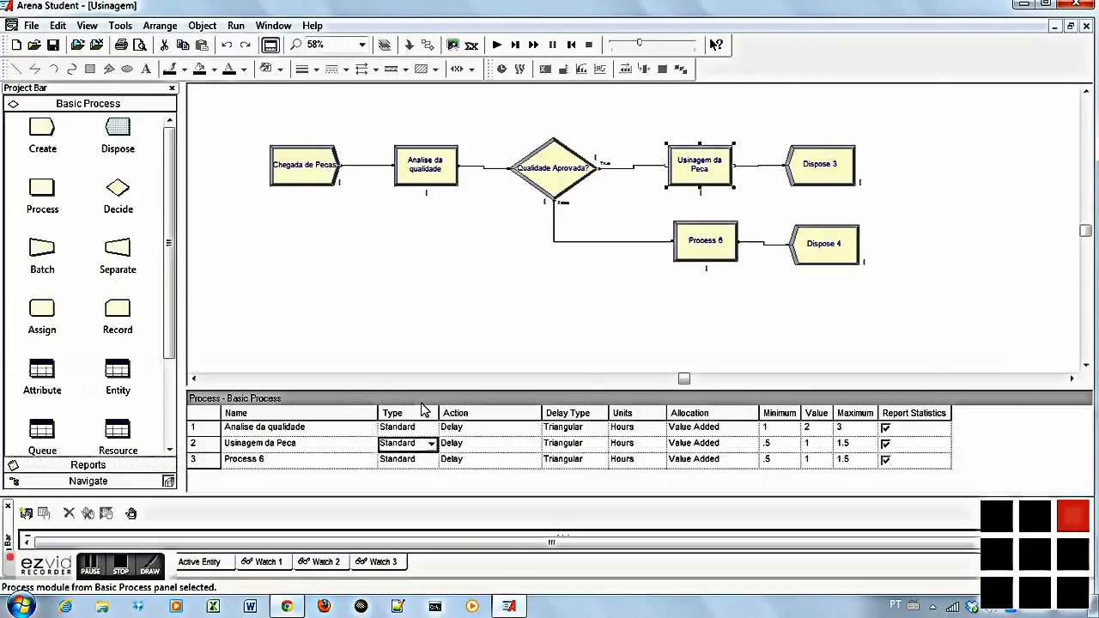
# Change the delay type of Usinagem da Peca to Normal with a value of 2, keeping the standard deviation at .2.
pyautogui.click(579, 448)
pyautogui.click(602, 444)
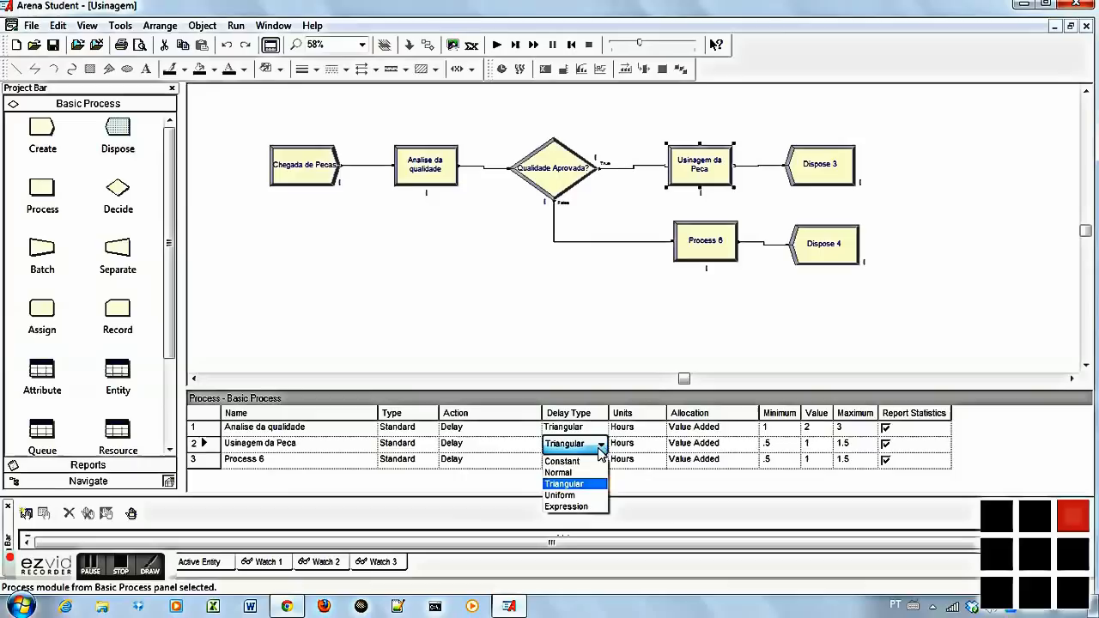
pyautogui.click(573, 473)
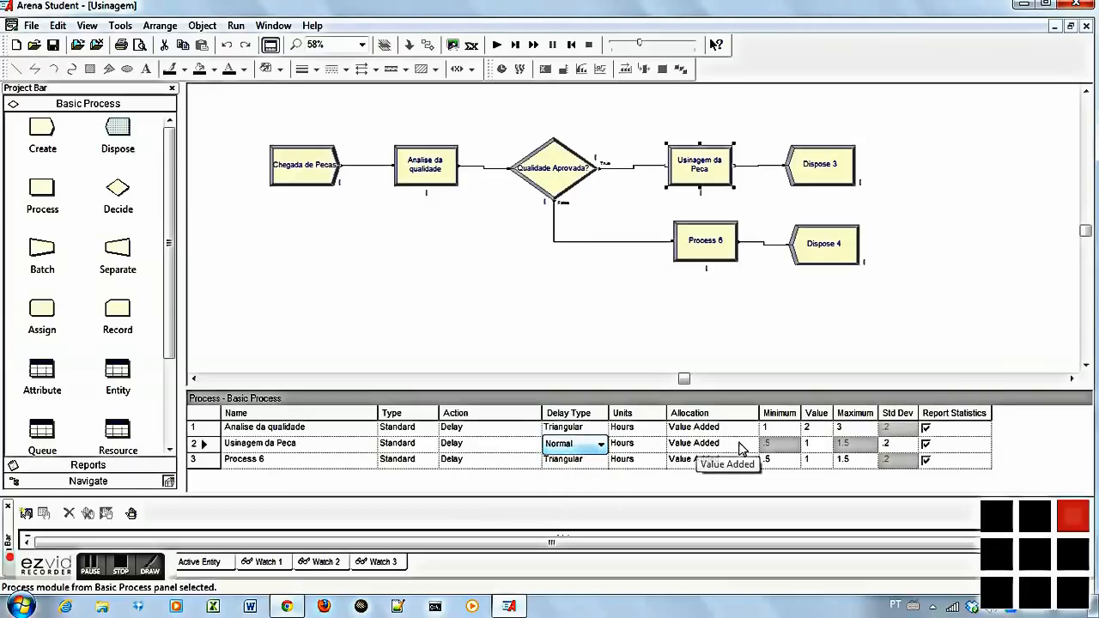
pyautogui.click(813, 449)
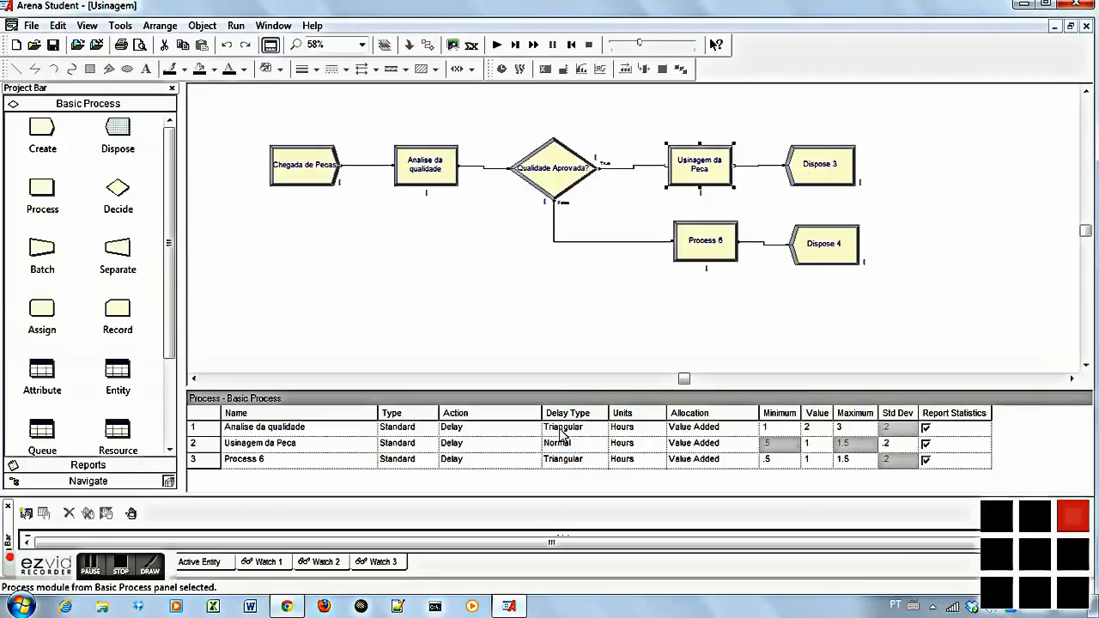
pyautogui.click(814, 443)
pyautogui.hotkey('shift', 'Left')
pyautogui.write('2')
pyautogui.press('Tab')
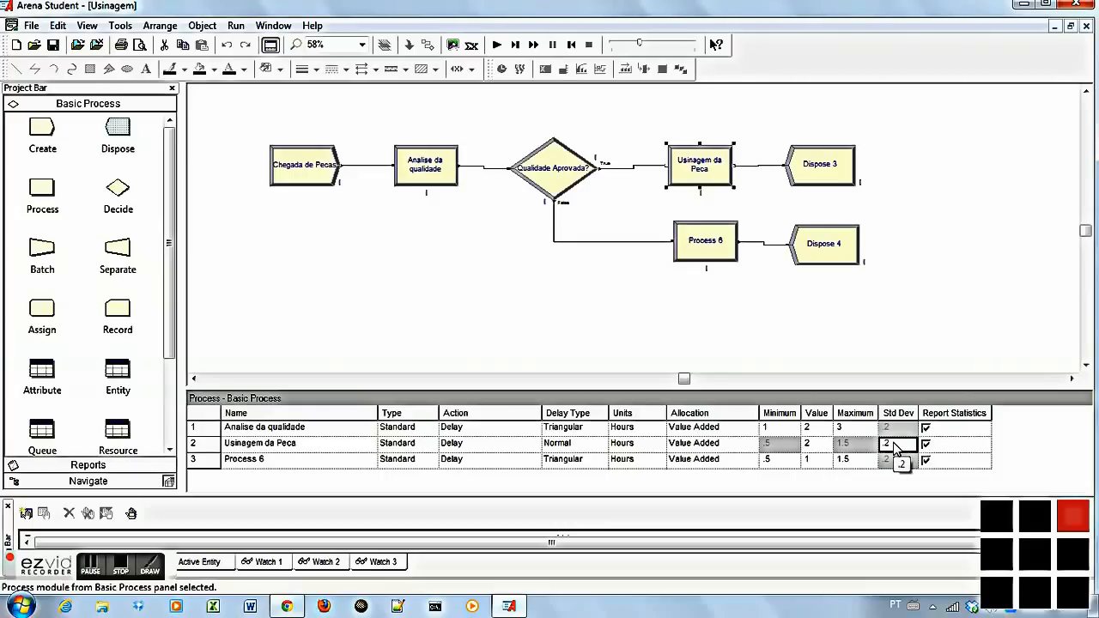
# Rename the Process module on the False branch as Manutencao da Peca, keeping the Standard type.
pyautogui.click(692, 248)
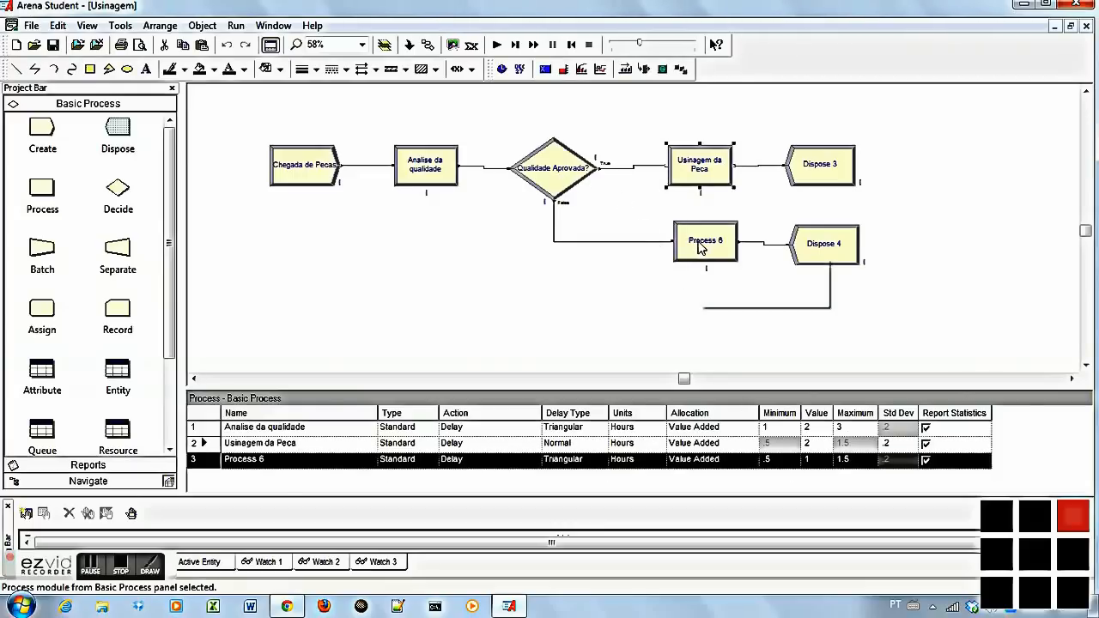
pyautogui.click(298, 464)
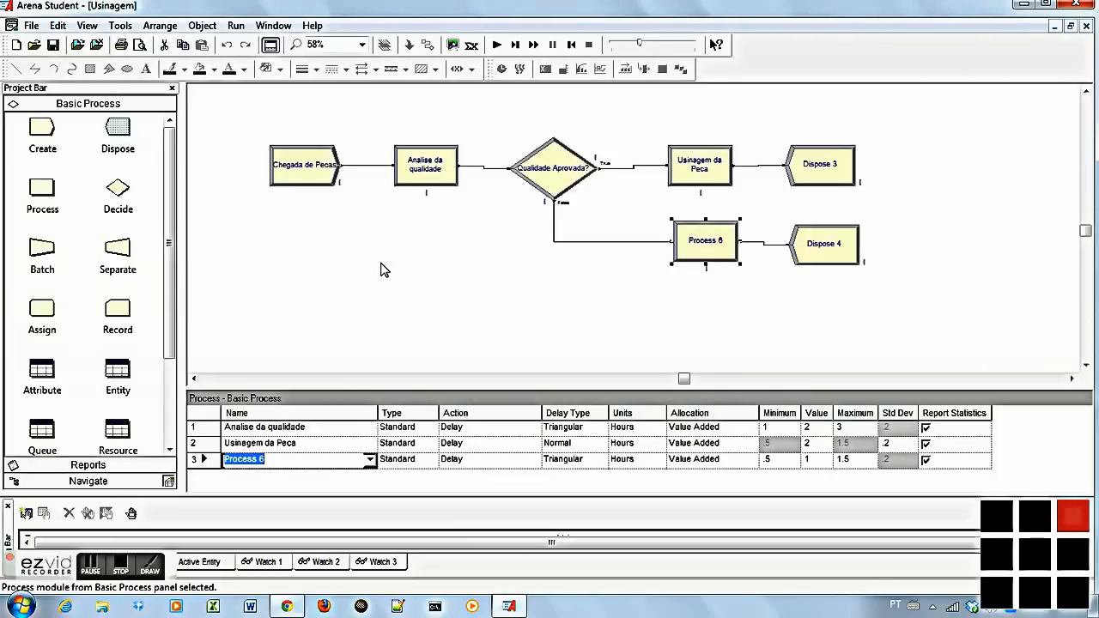
pyautogui.write('Manutencao da Peca')
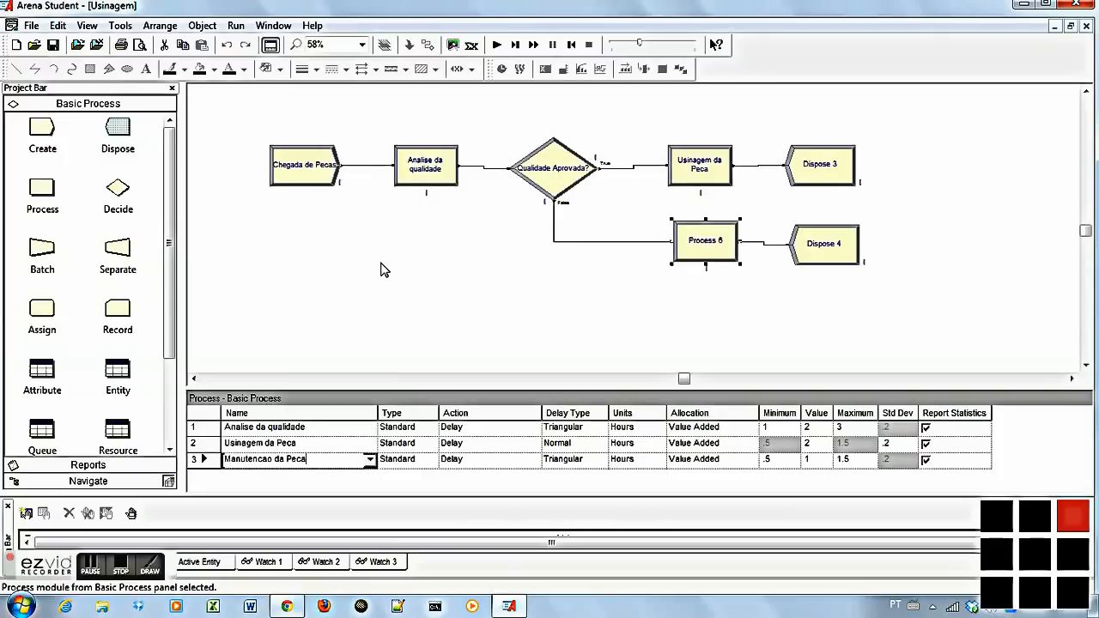
pyautogui.press('Tab')
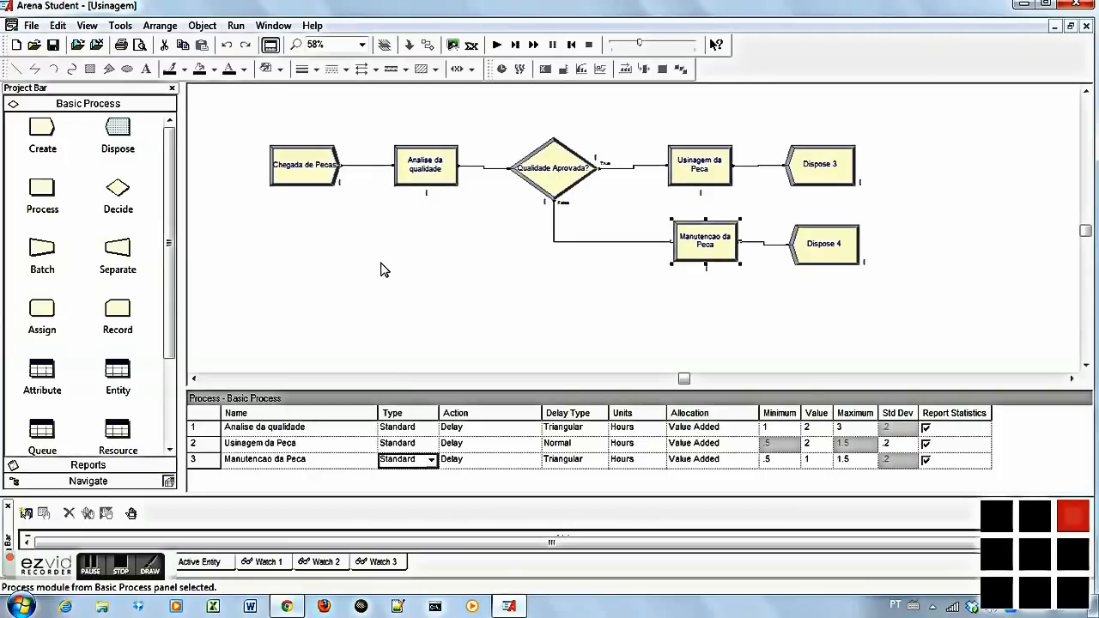
pyautogui.press('Tab')
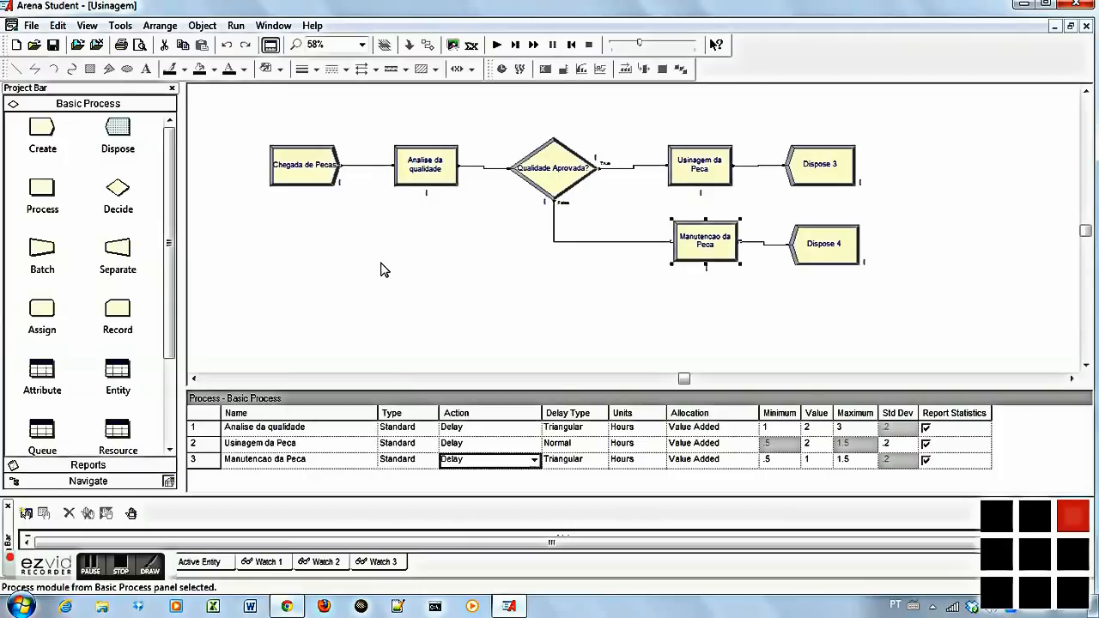
# Change the delay type of Manutencao da Peca to Expression.
pyautogui.click(558, 462)
pyautogui.click(602, 461)
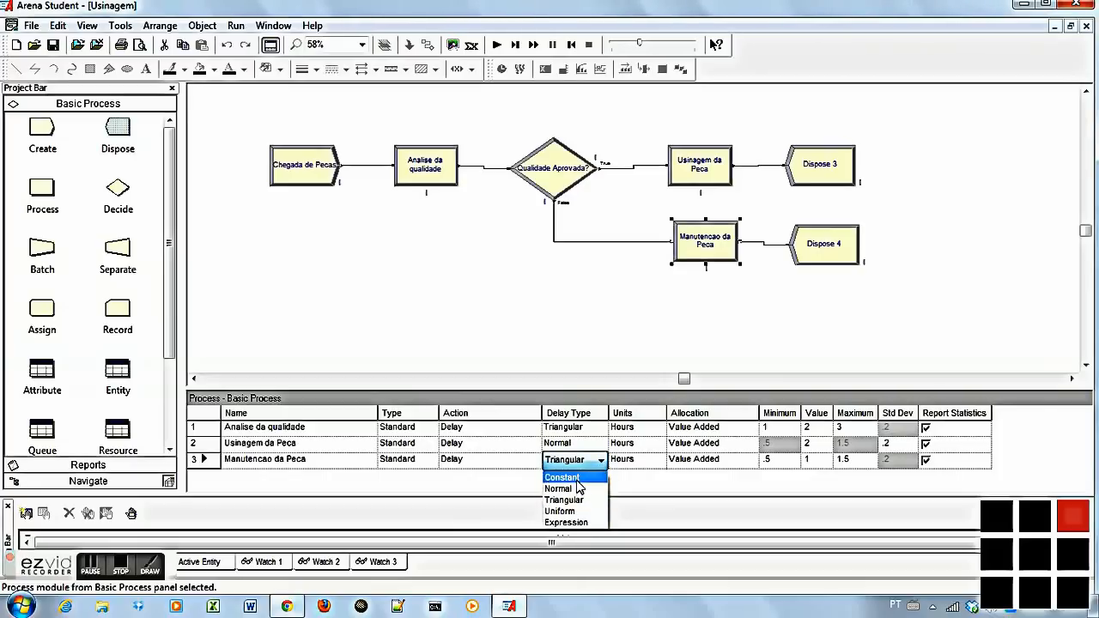
pyautogui.click(570, 523)
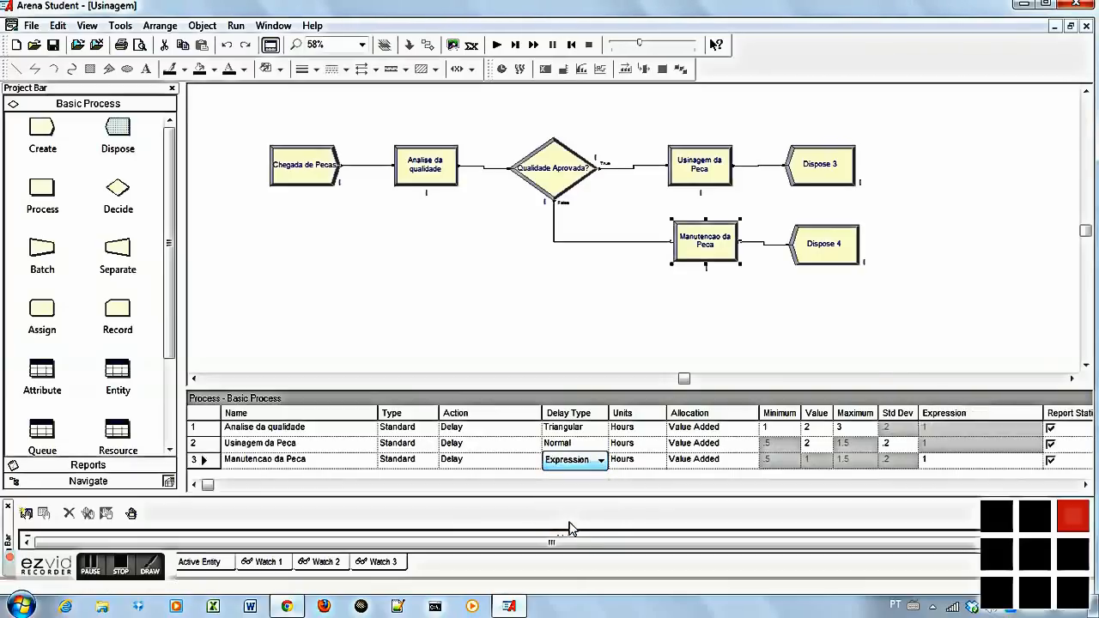
# Build a Poisson expression with a mean of 3 for the delay of Manutencao da Peca, keeping its units in Hours.
pyautogui.click(968, 466)
pyautogui.rightClick(961, 463)
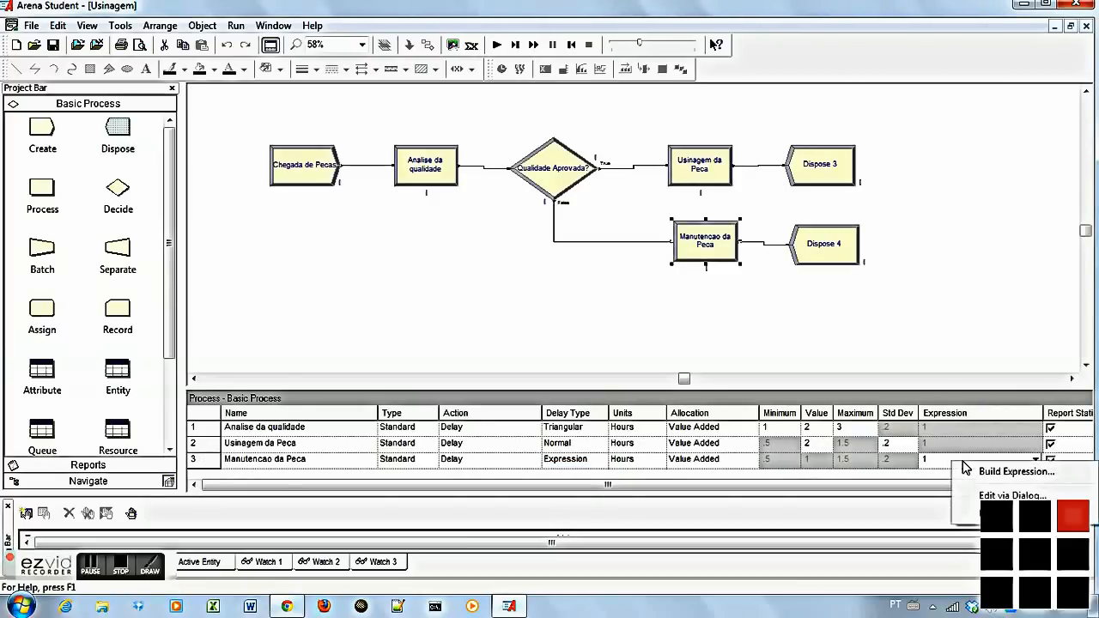
pyautogui.click(982, 472)
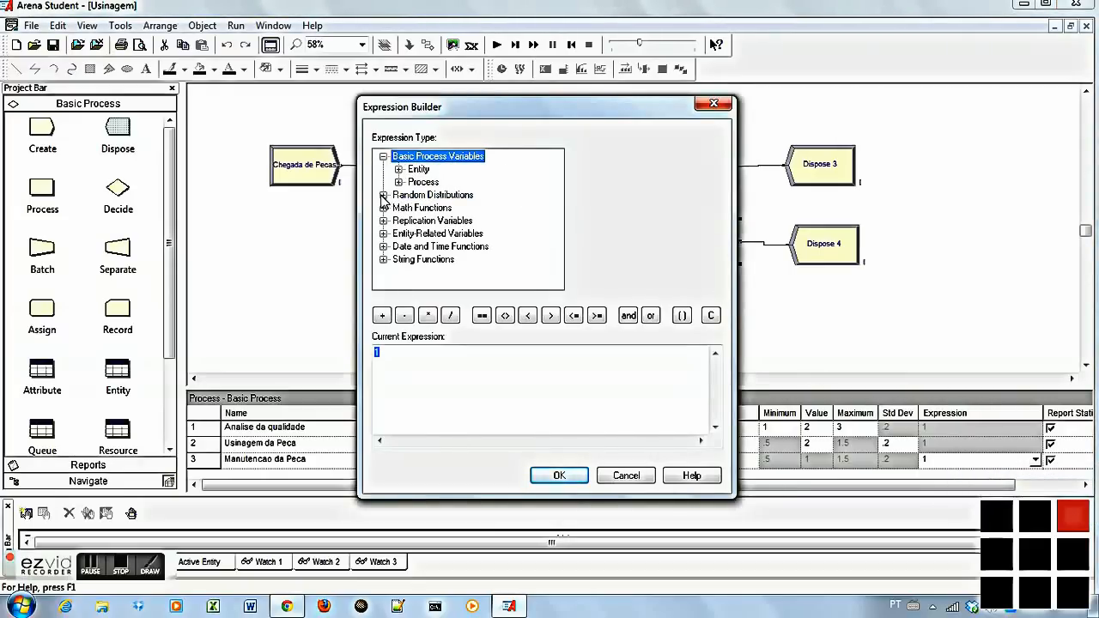
pyautogui.click(383, 197)
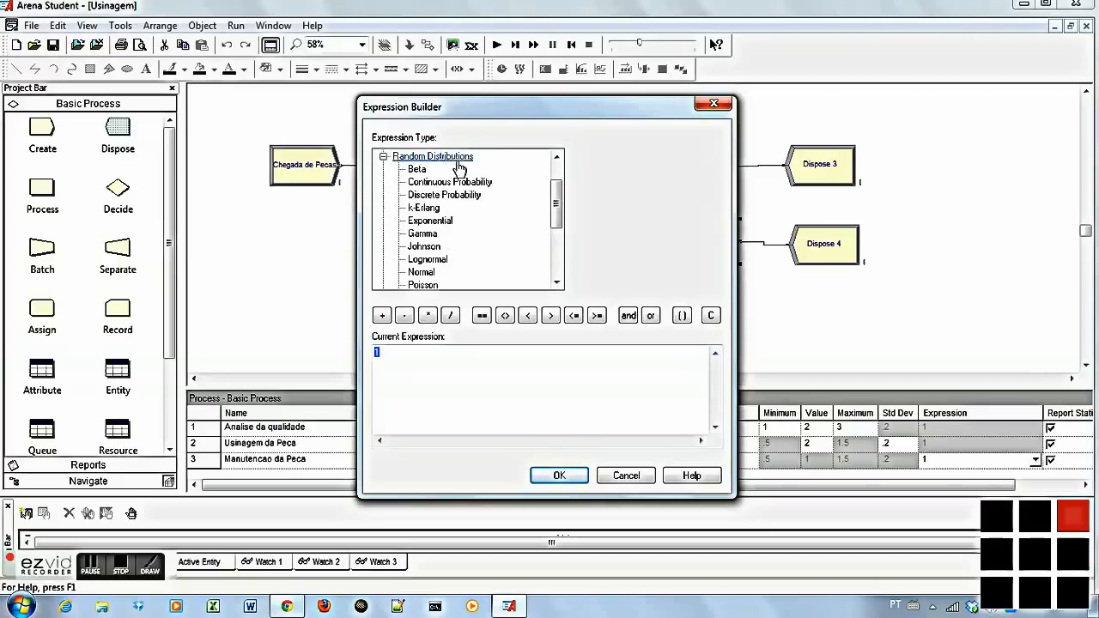
pyautogui.click(424, 286)
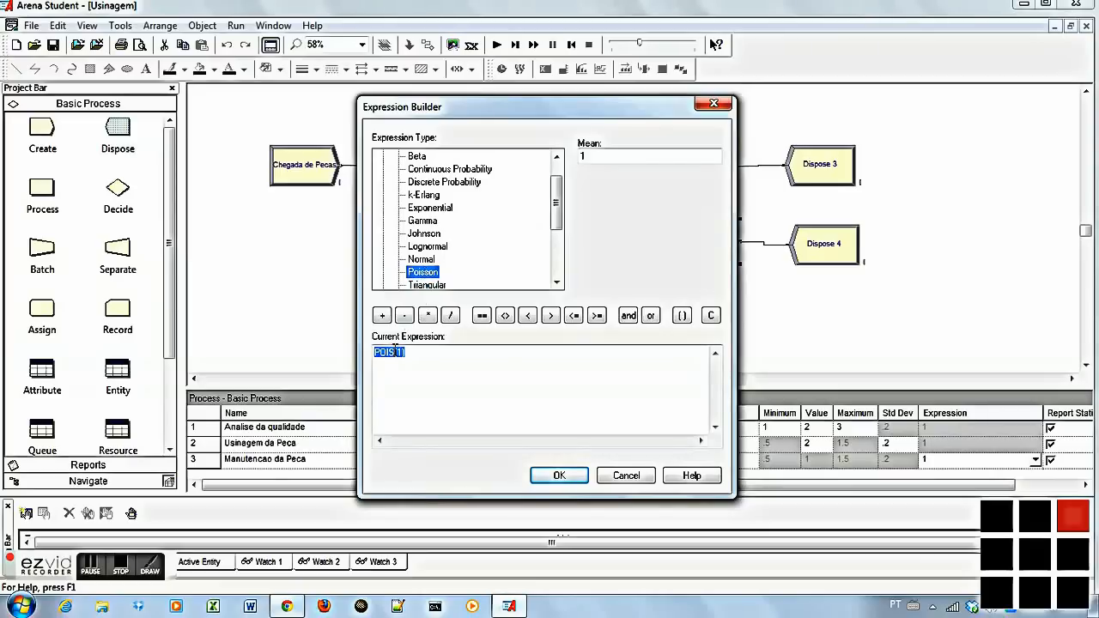
pyautogui.doubleClick(593, 157)
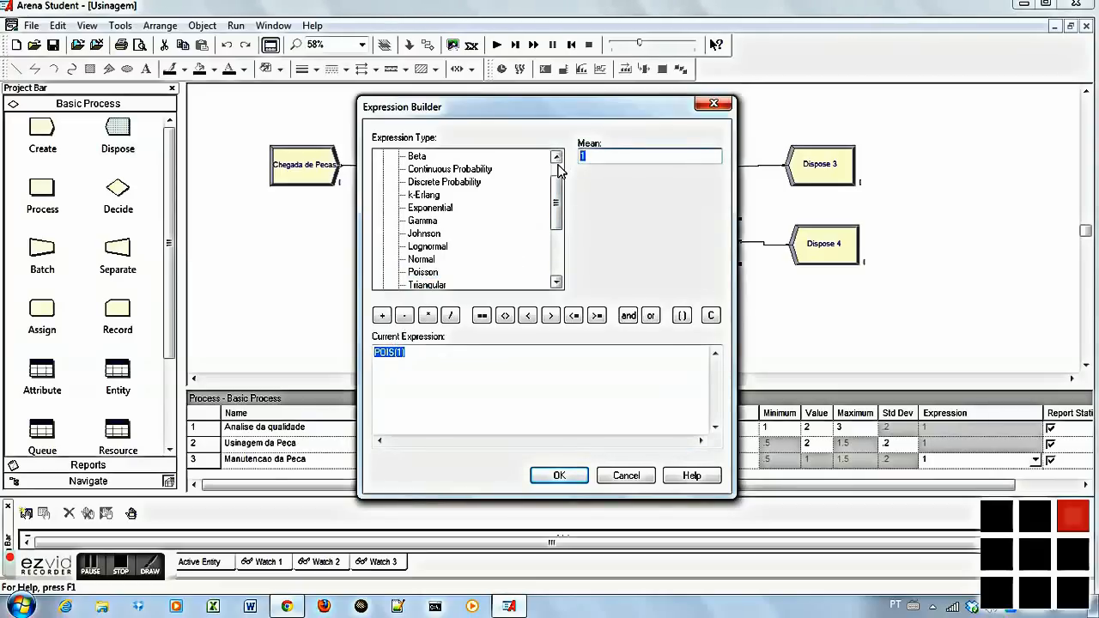
pyautogui.write('3')
pyautogui.click(558, 477)
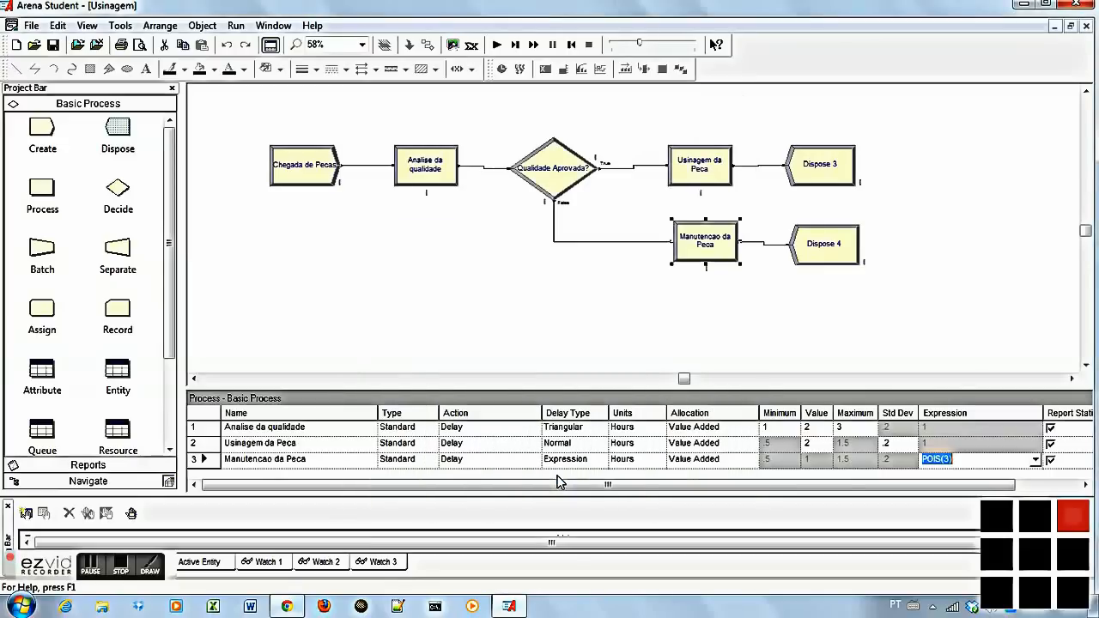
pyautogui.click(627, 462)
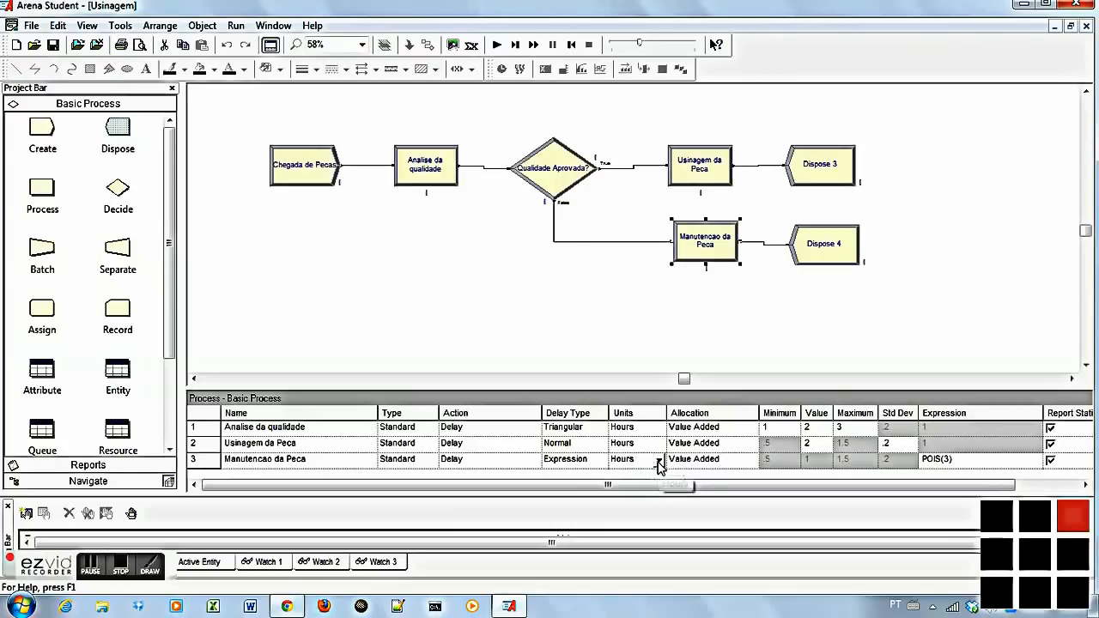
pyautogui.click(657, 462)
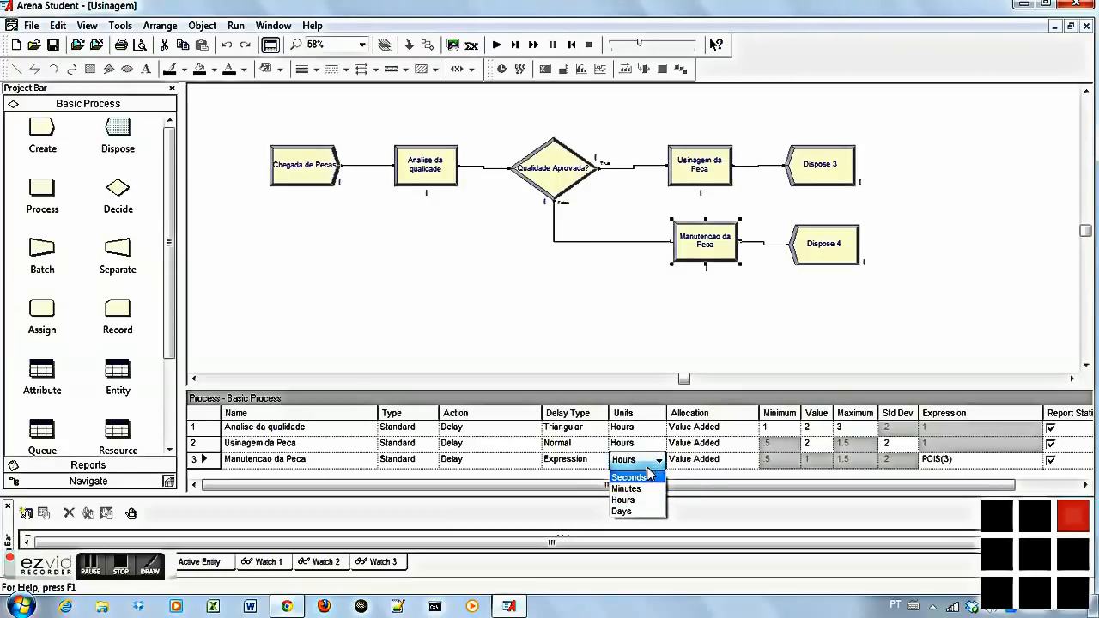
pyautogui.click(655, 460)
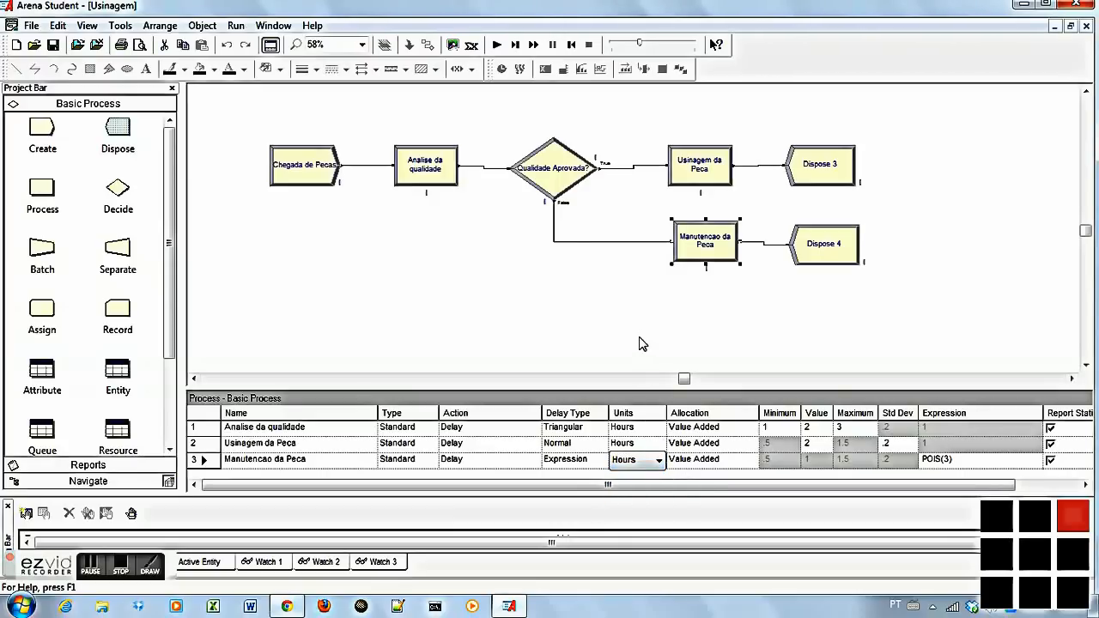
# Widen the Dispose table's Name column and rename the Dispose module after Usinagem da Peca as Processo seguinte.
pyautogui.click(818, 166)
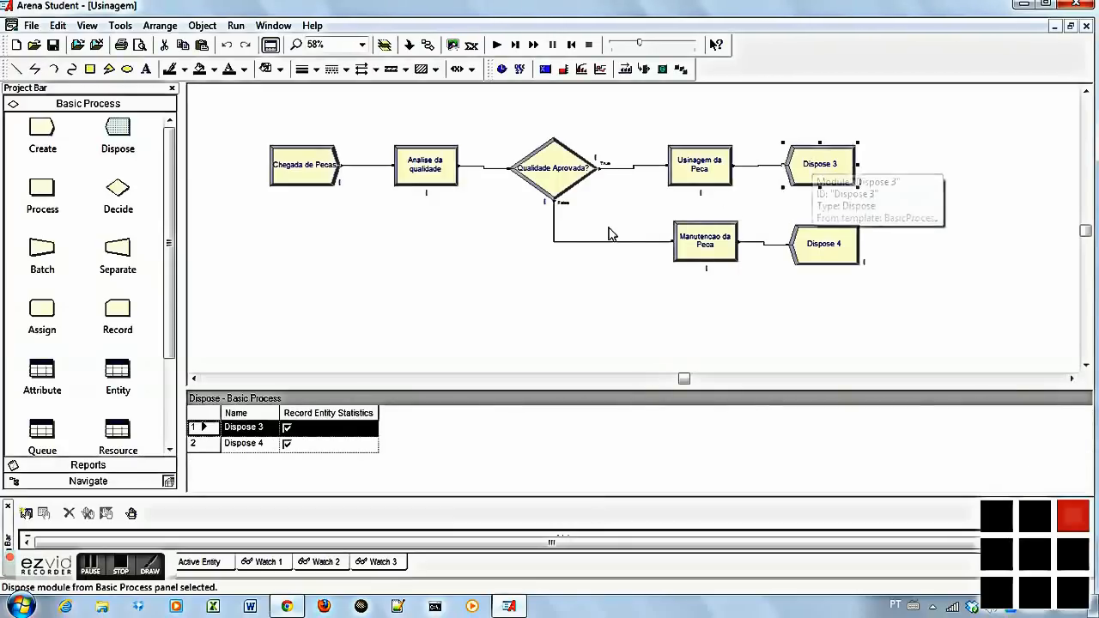
pyautogui.moveTo(283, 407); pyautogui.dragTo(324, 409)
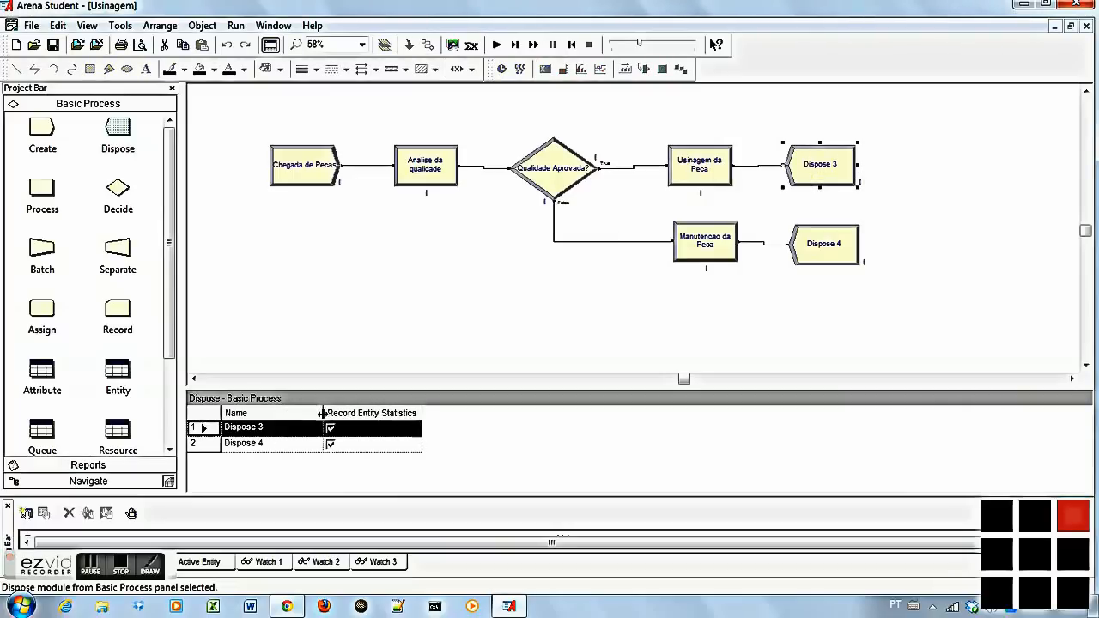
pyautogui.click(301, 434)
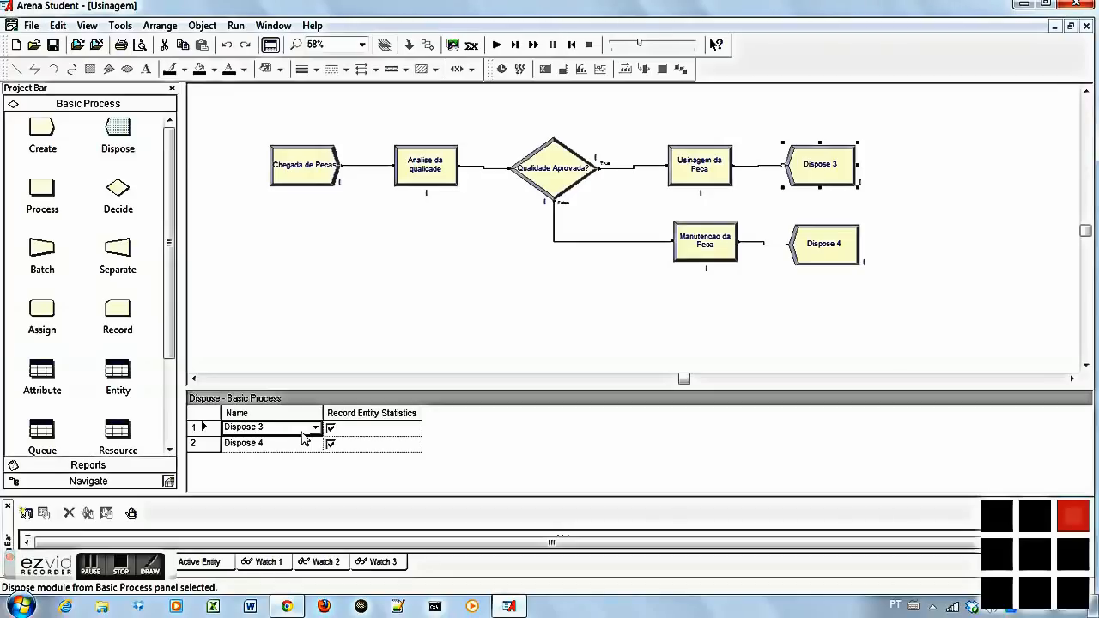
pyautogui.write('Processo seguinte')
pyautogui.press('Tab')
pyautogui.press('Tab')
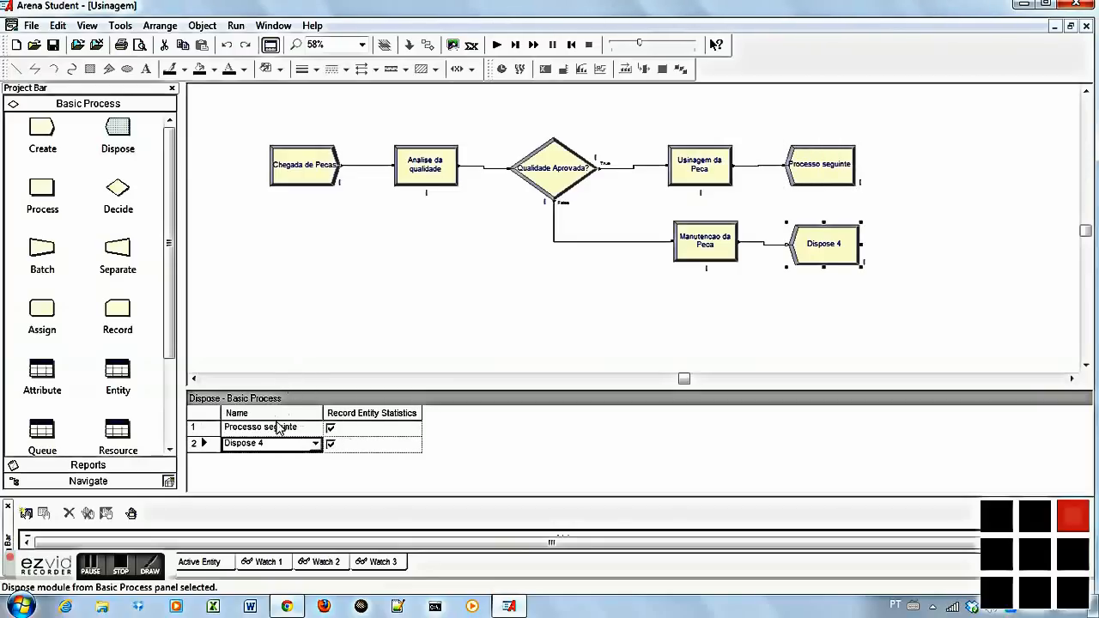
# Rename the Dispose module after Manutencao da Peca as Processo II.
pyautogui.write('Pro')
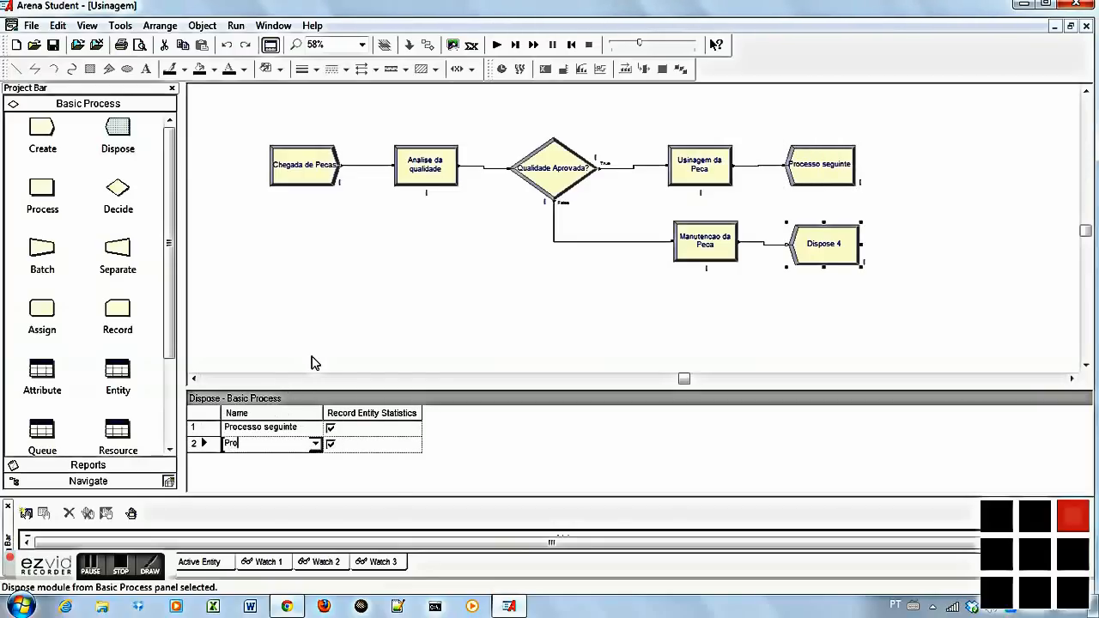
pyautogui.write('cesso')
pyautogui.write('II')
pyautogui.press('Tab')
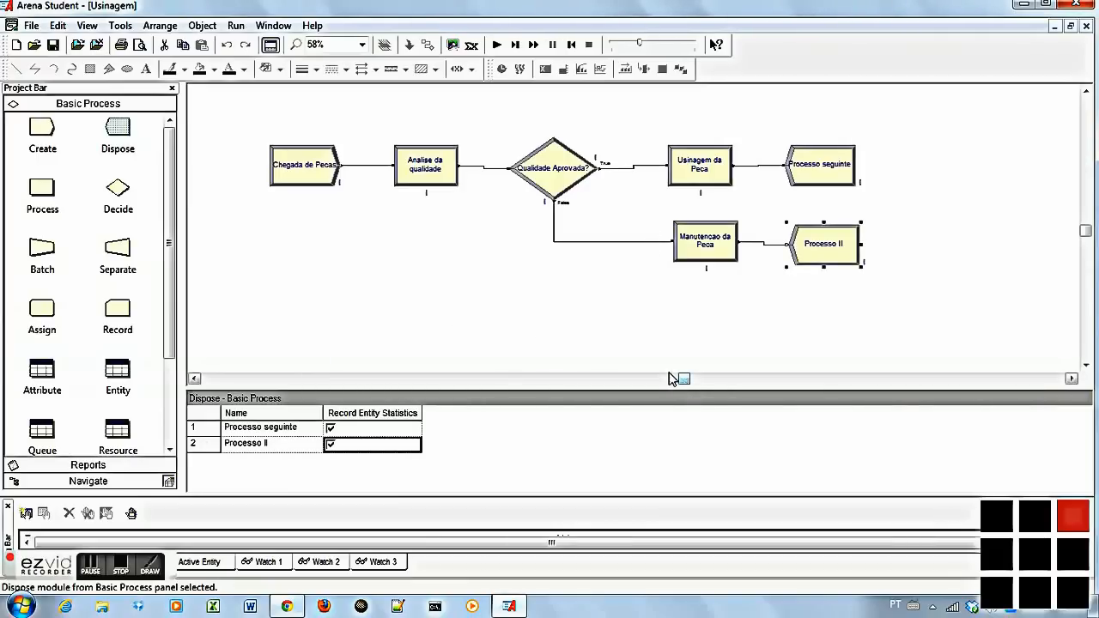
pyautogui.click(325, 243)
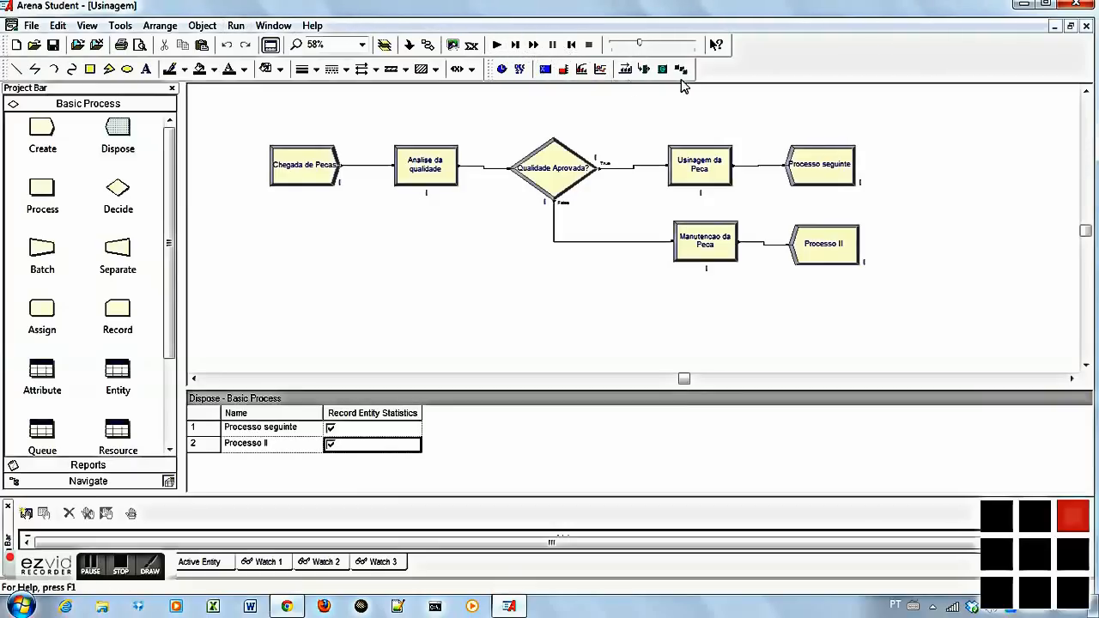
# In the run setup's replication parameters, set the warm-up period to 5 hours, keeping one replication.
pyautogui.click(235, 27)
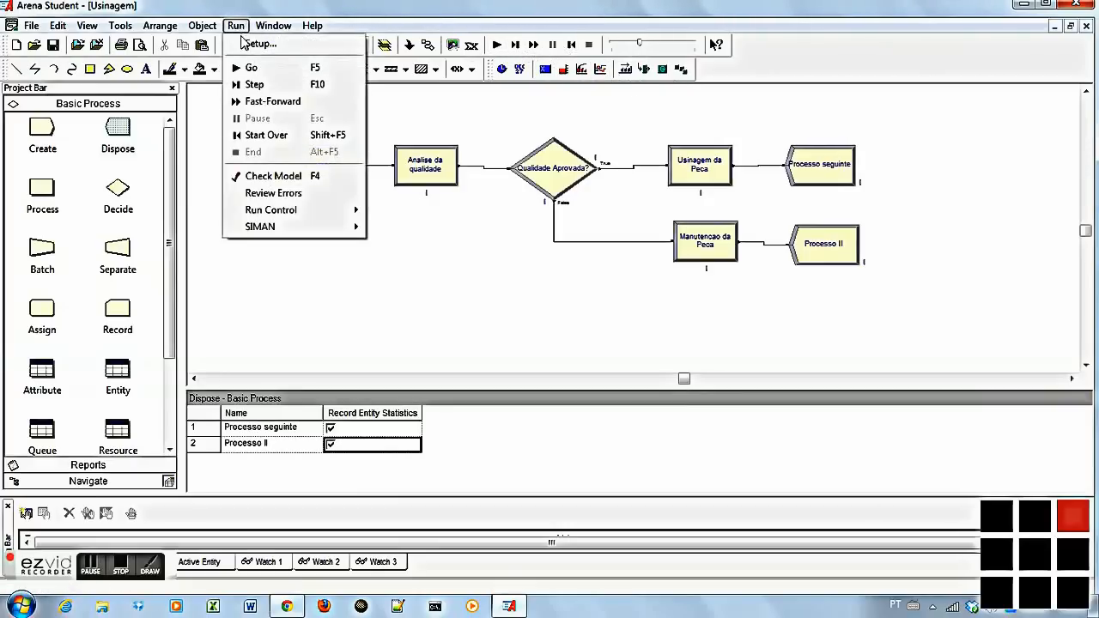
pyautogui.click(251, 44)
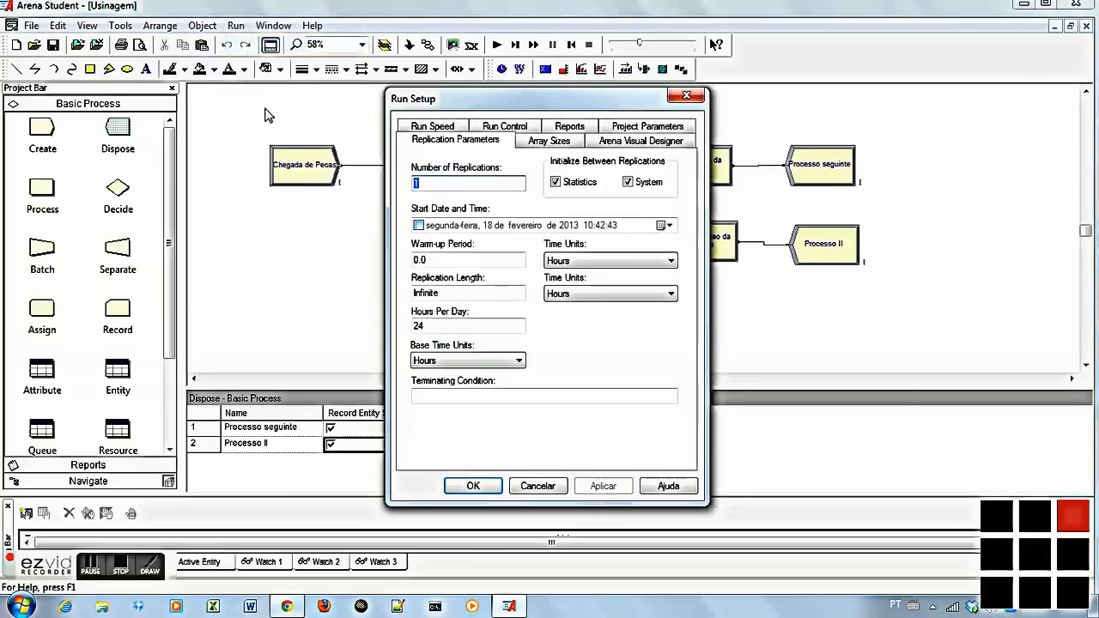
pyautogui.moveTo(447, 108); pyautogui.dragTo(281, 206)
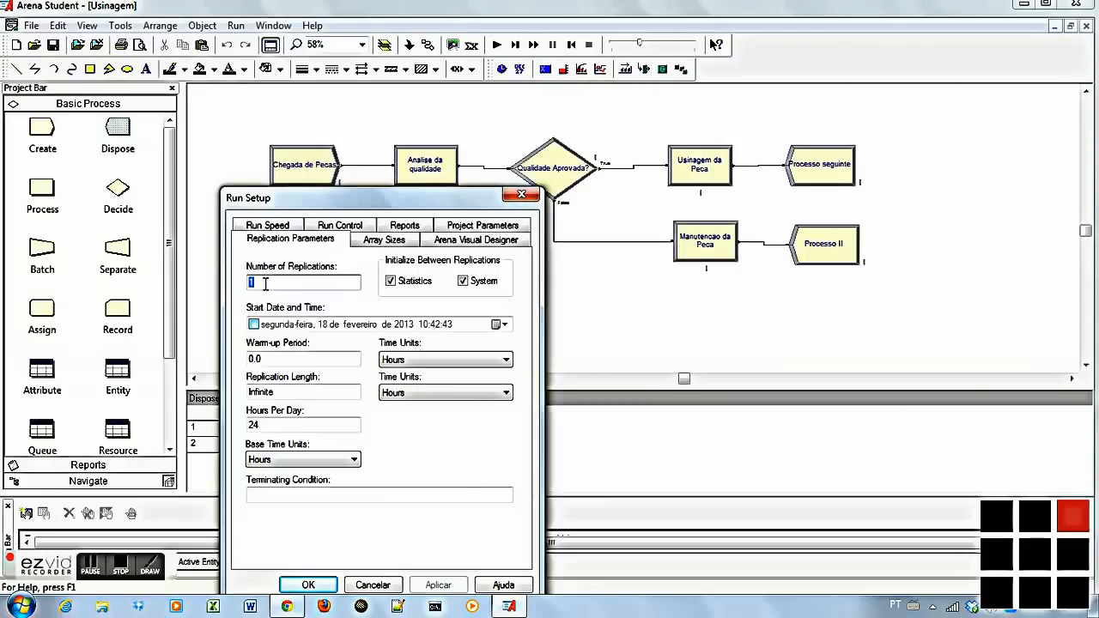
pyautogui.click(264, 359)
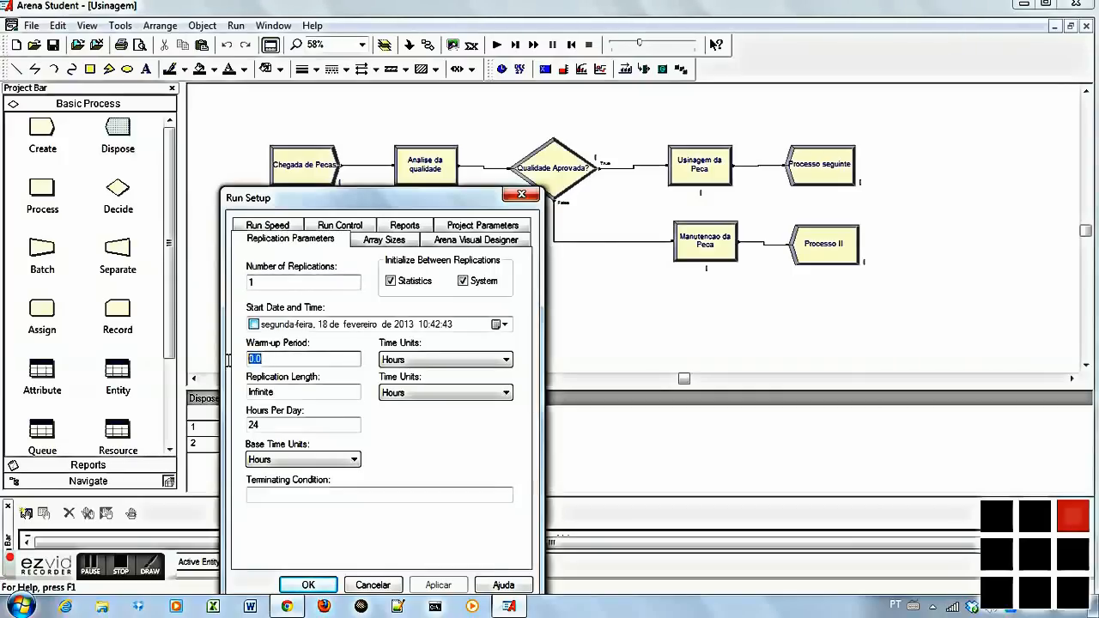
pyautogui.write('5')
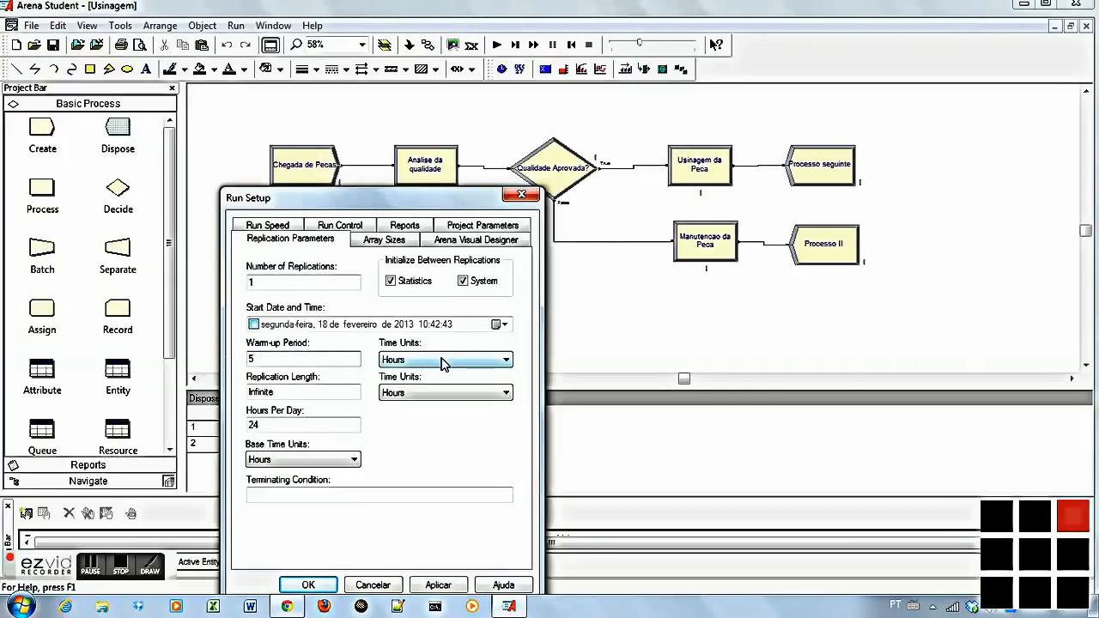
# Set the replication length to 365 days, keeping 24 hours per day, and apply the run setup.
pyautogui.click(291, 392)
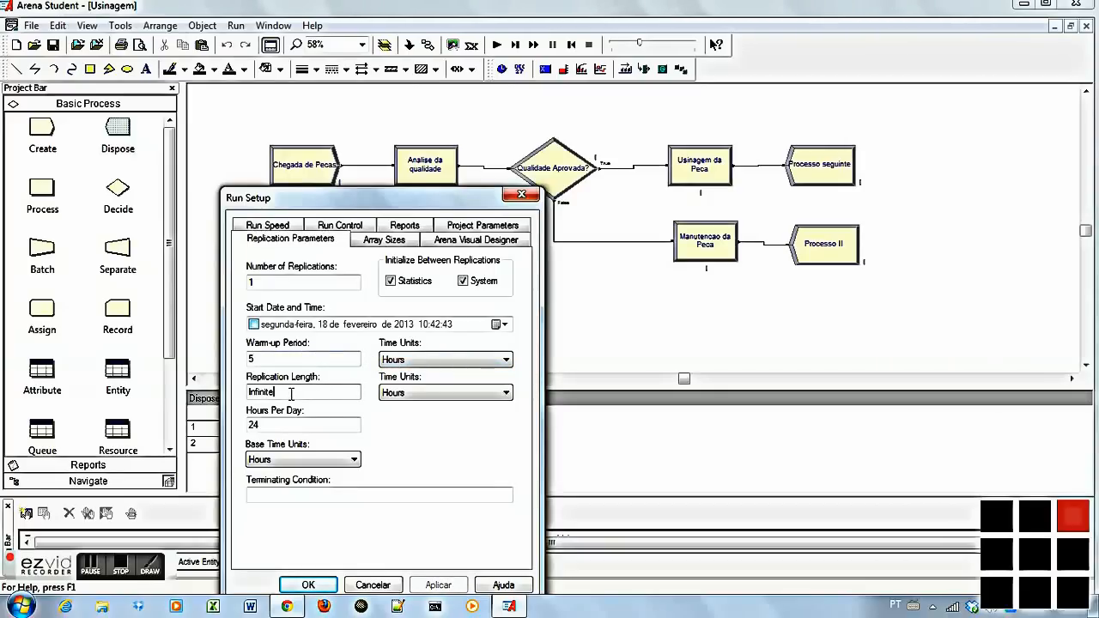
pyautogui.moveTo(291, 392); pyautogui.dragTo(242, 392)
pyautogui.write('365')
pyautogui.click(428, 394)
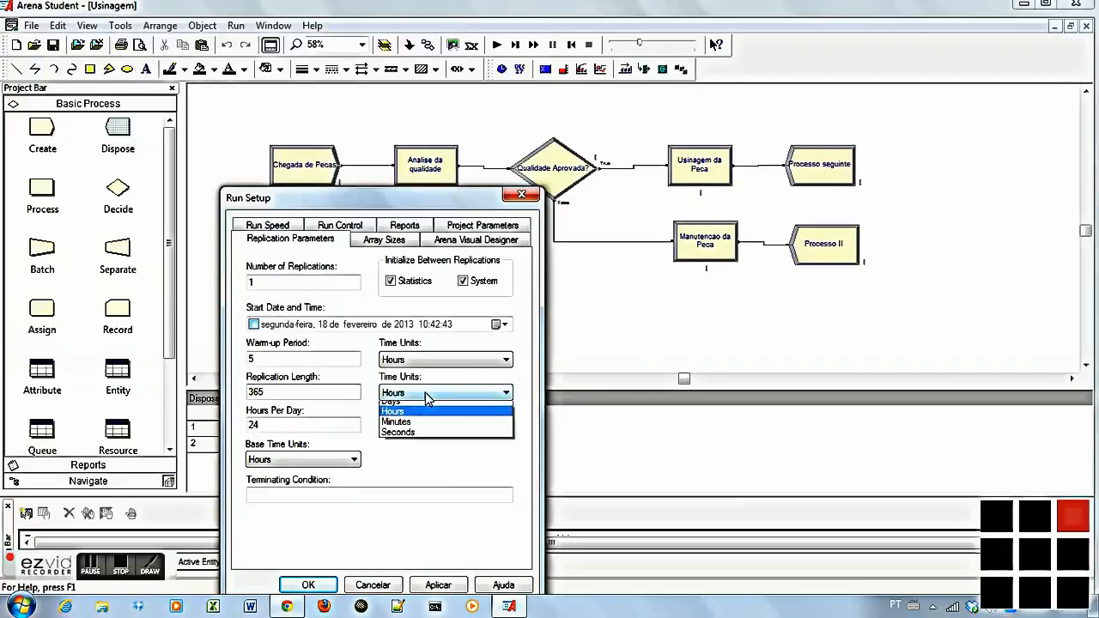
pyautogui.click(417, 405)
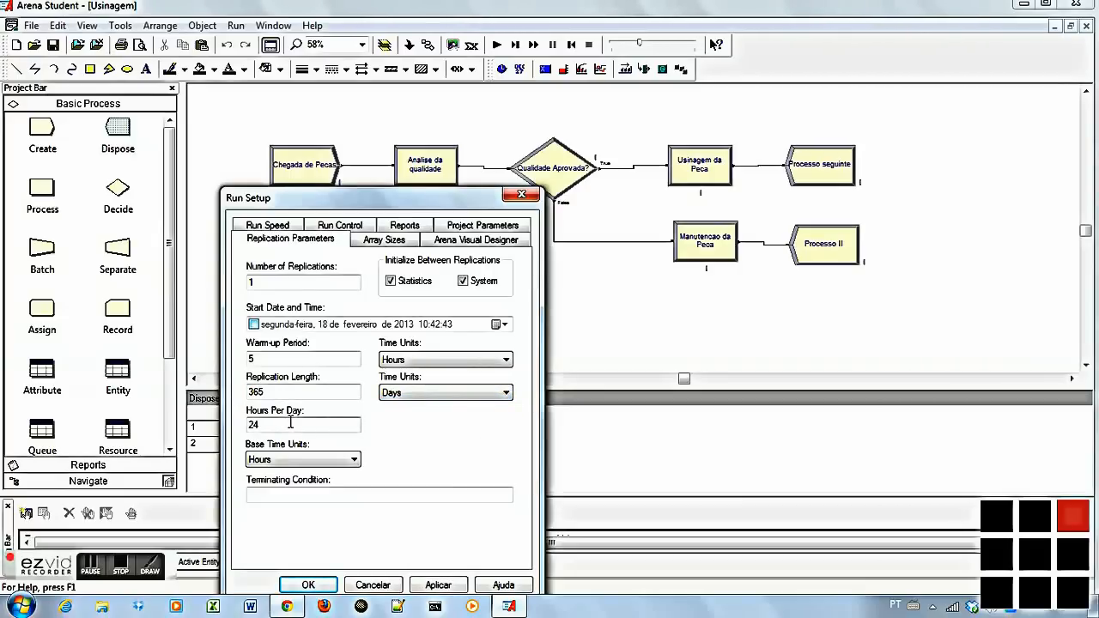
pyautogui.moveTo(363, 196); pyautogui.dragTo(399, 208)
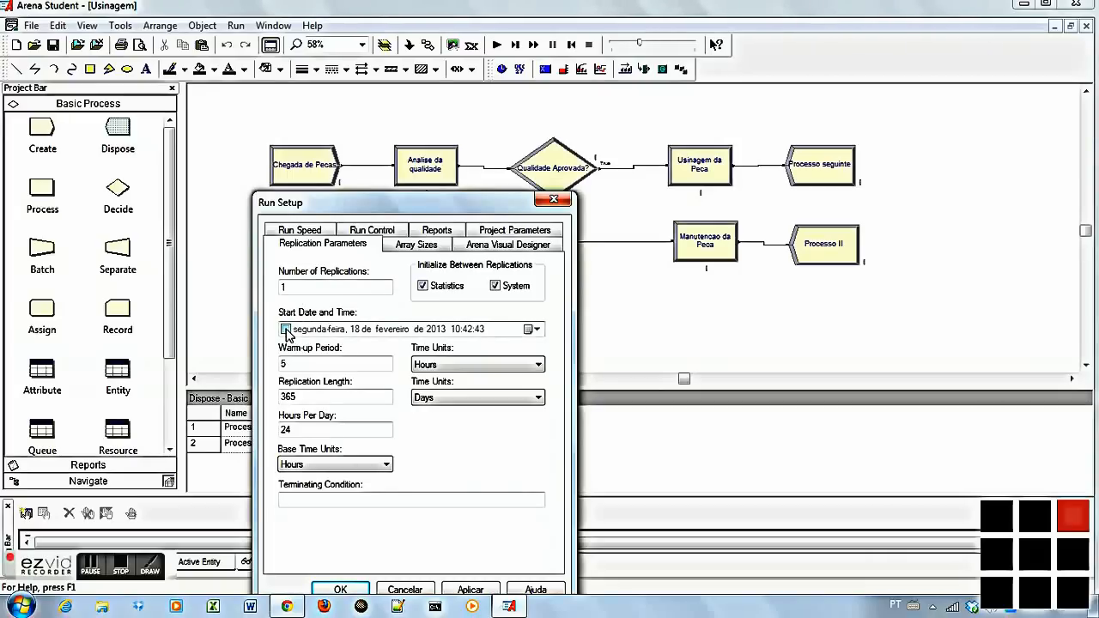
pyautogui.moveTo(353, 208); pyautogui.dragTo(421, 120)
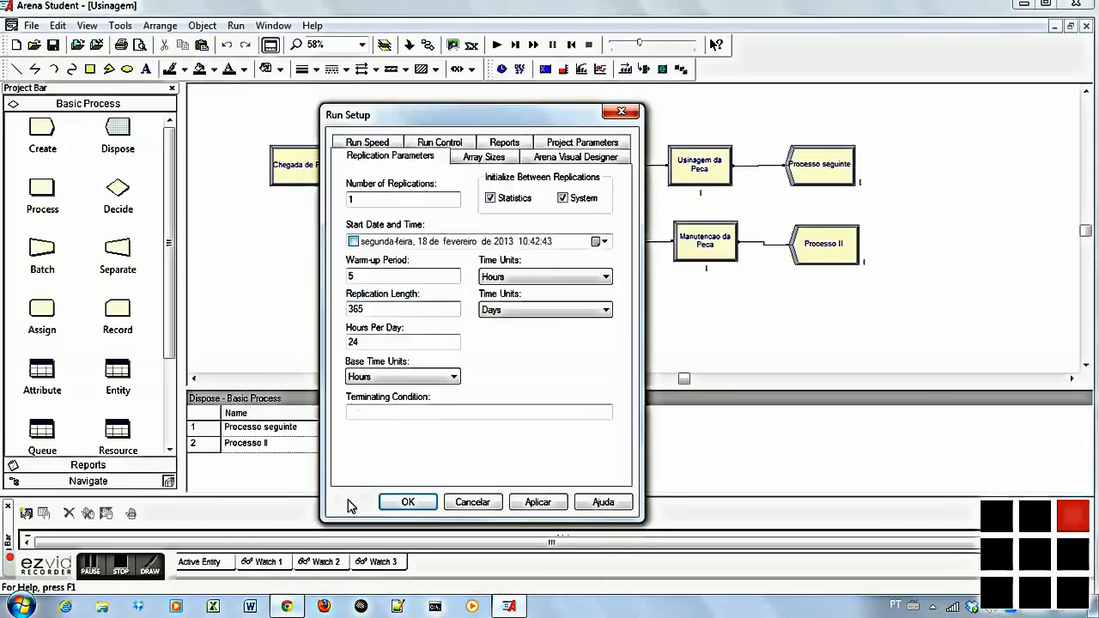
pyautogui.click(408, 503)
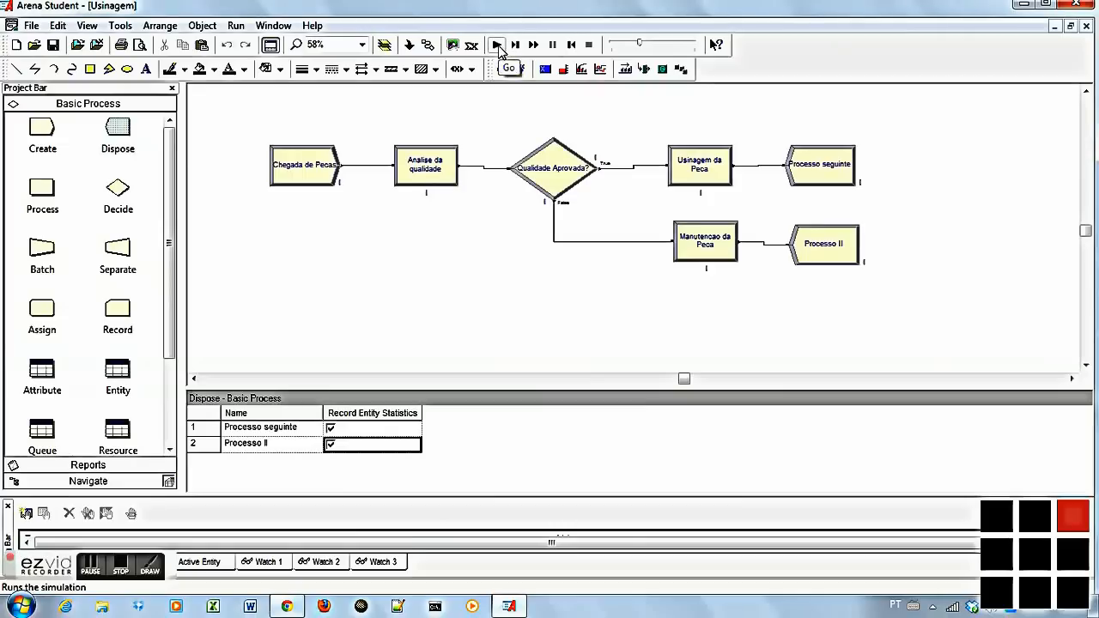
# Run the simulation and slow its animation to a speed factor of about 0.000867.
pyautogui.click(497, 45)
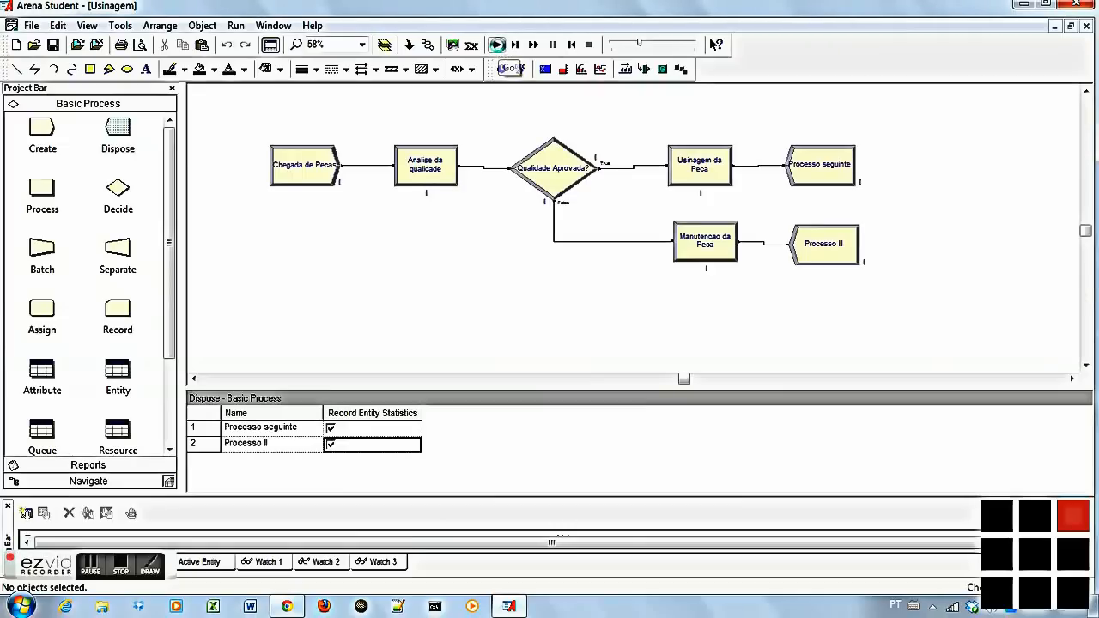
pyautogui.moveTo(641, 44); pyautogui.dragTo(607, 49)
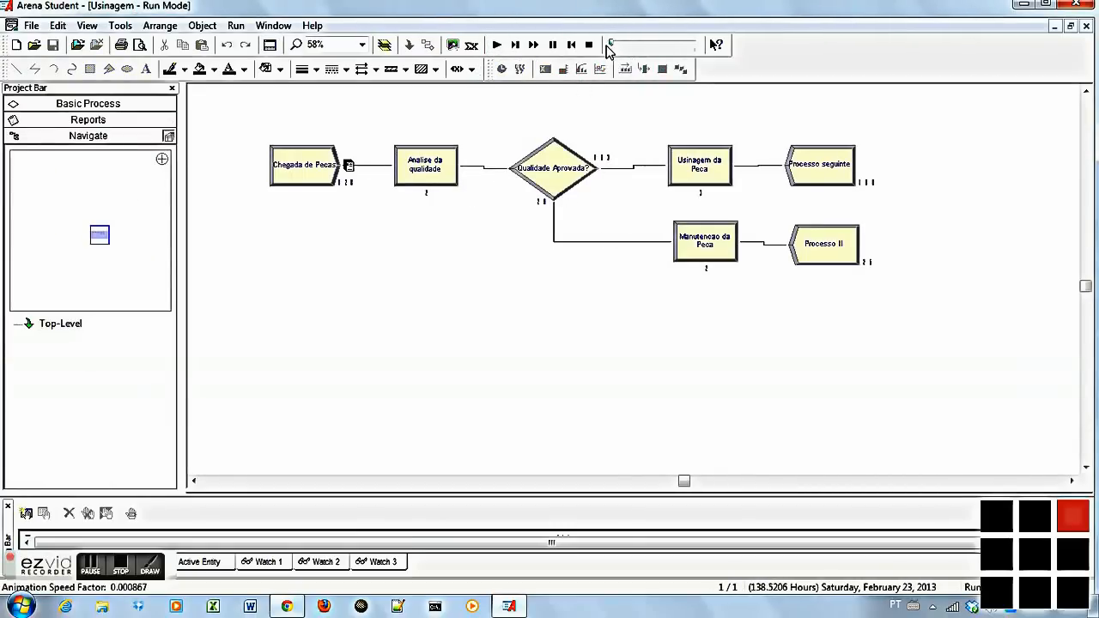
# Examine the running animation at 100% zoom, following the parts from arrival through the approval decision to both disposal modules.
pyautogui.press('+')
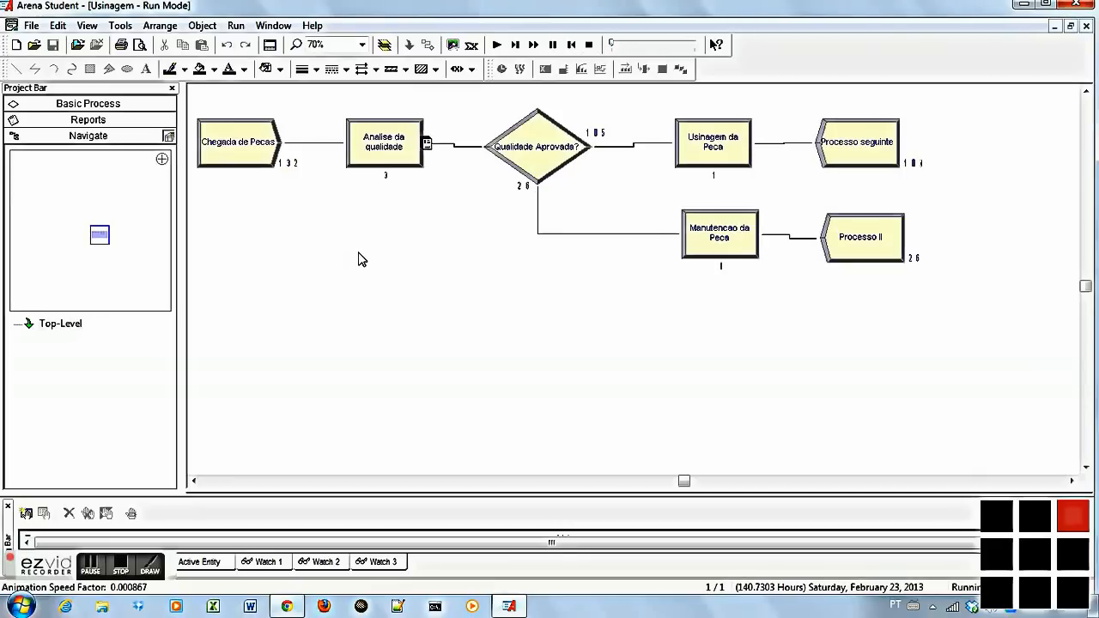
pyautogui.press('Left')
pyautogui.press('Up')
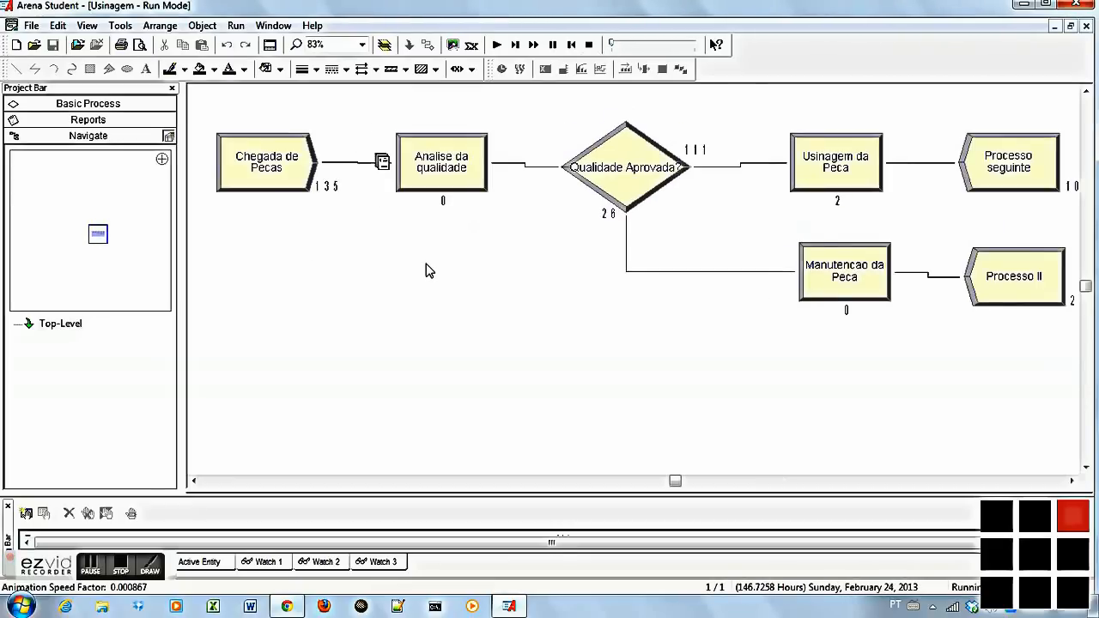
pyautogui.press('+')
pyautogui.press('Left')
pyautogui.press('Up')
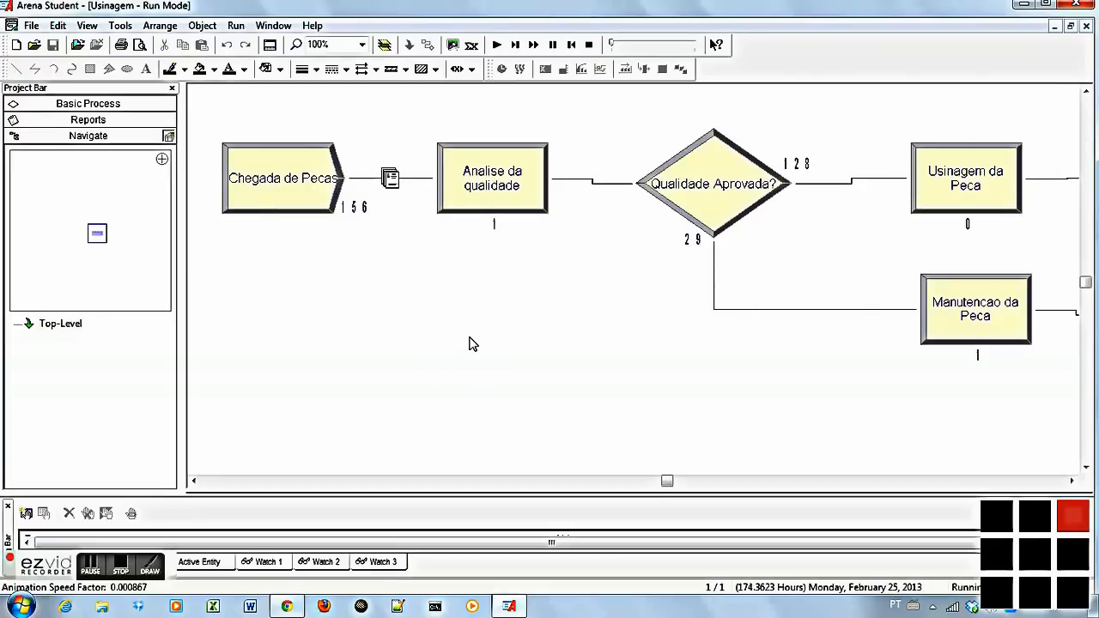
pyautogui.press('Right')
pyautogui.press('Right')
pyautogui.press('Right')
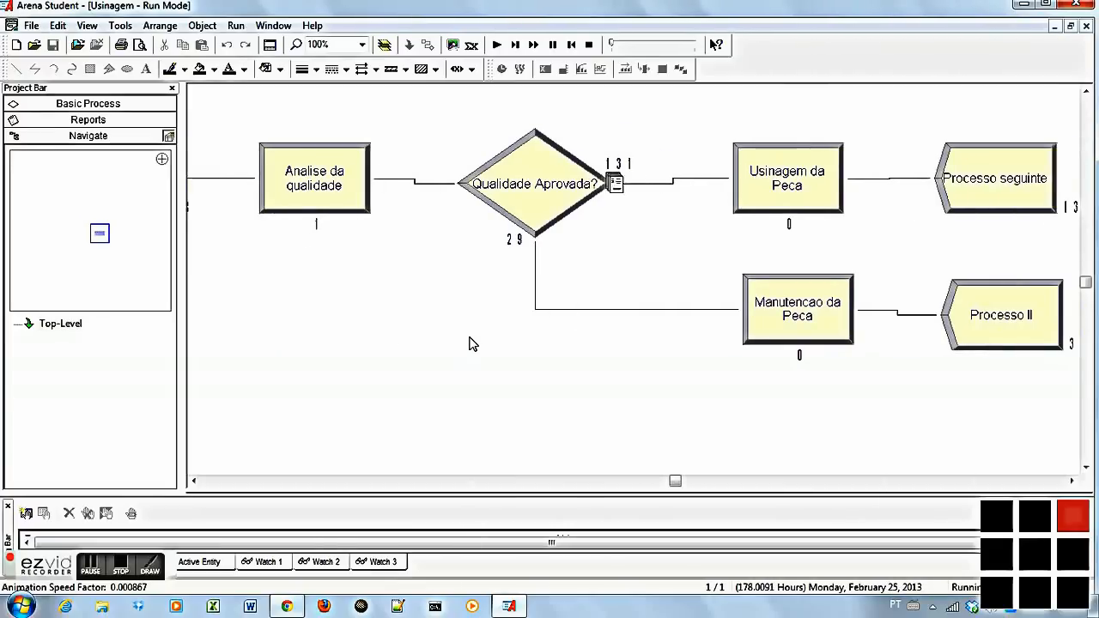
# Raise the animation speed factor to about 0.002118 and follow the parts through the whole flowchart at 70% zoom.
pyautogui.press('Up')
pyautogui.press('Right')
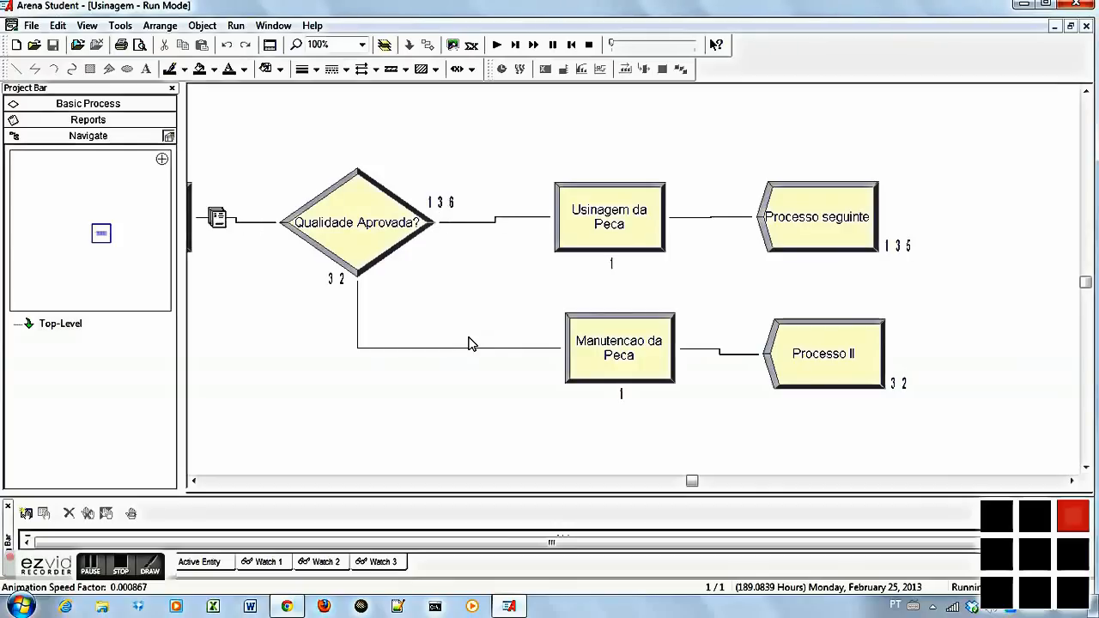
pyautogui.moveTo(610, 41); pyautogui.dragTo(619, 44)
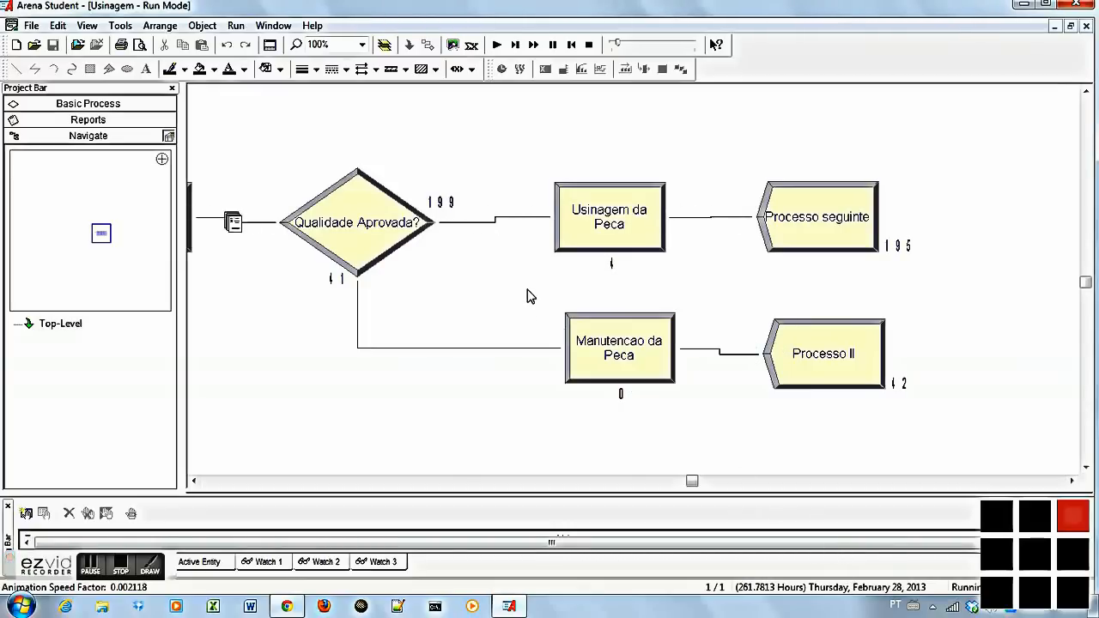
pyautogui.press('-')
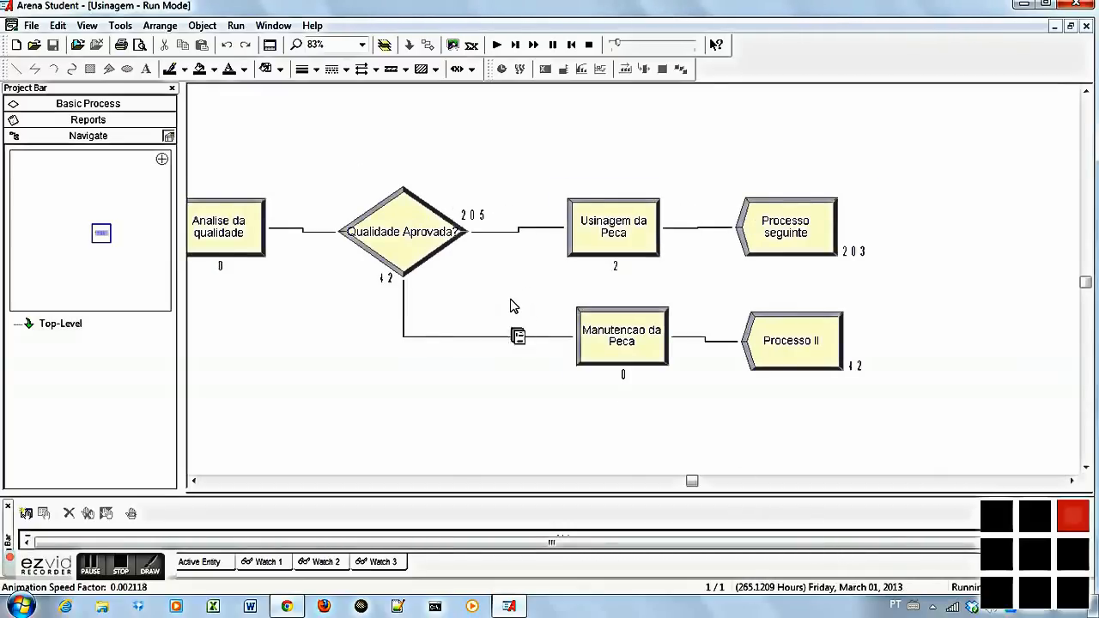
pyautogui.hscroll(-2, 511, 307)
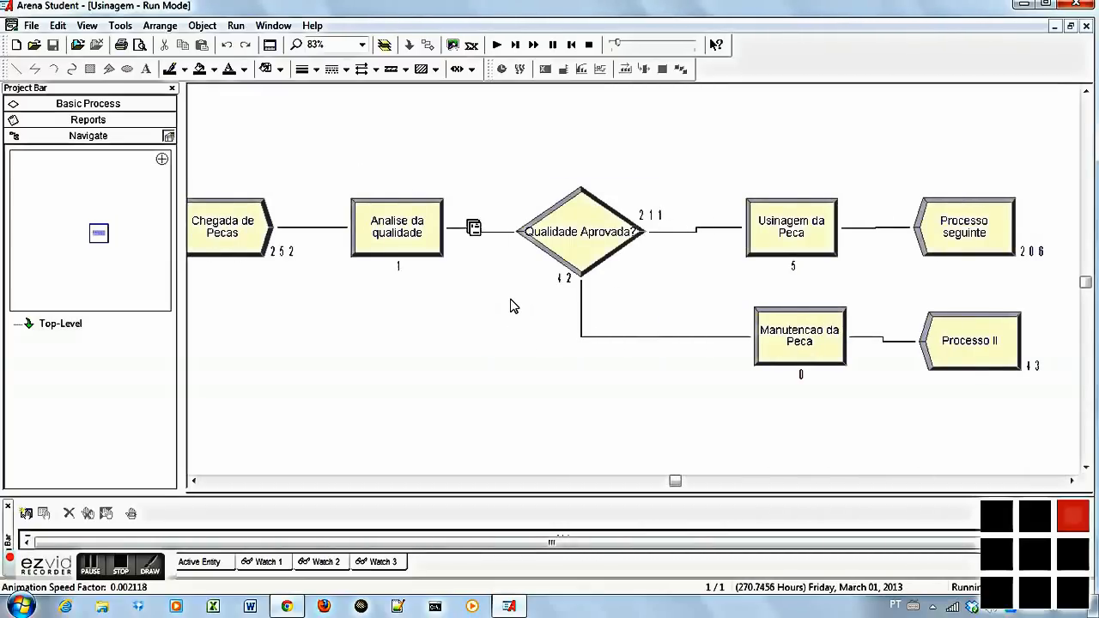
pyautogui.press('-')
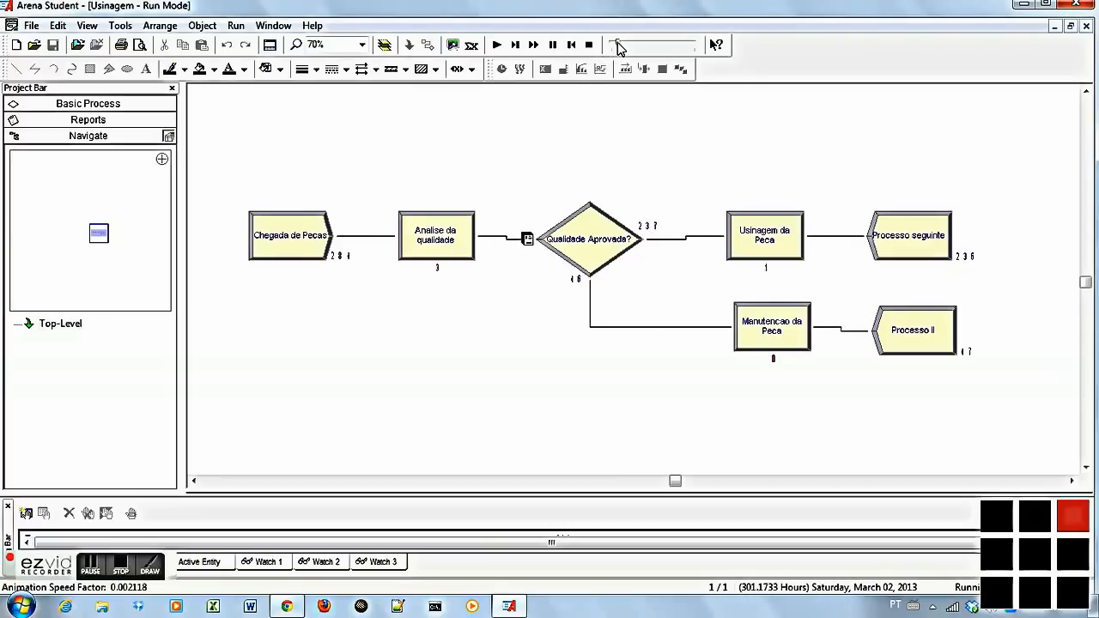
# Speed the animation up to a factor of about 1.71, let the run finish and open the simulation results.
pyautogui.moveTo(618, 47); pyautogui.dragTo(642, 49)
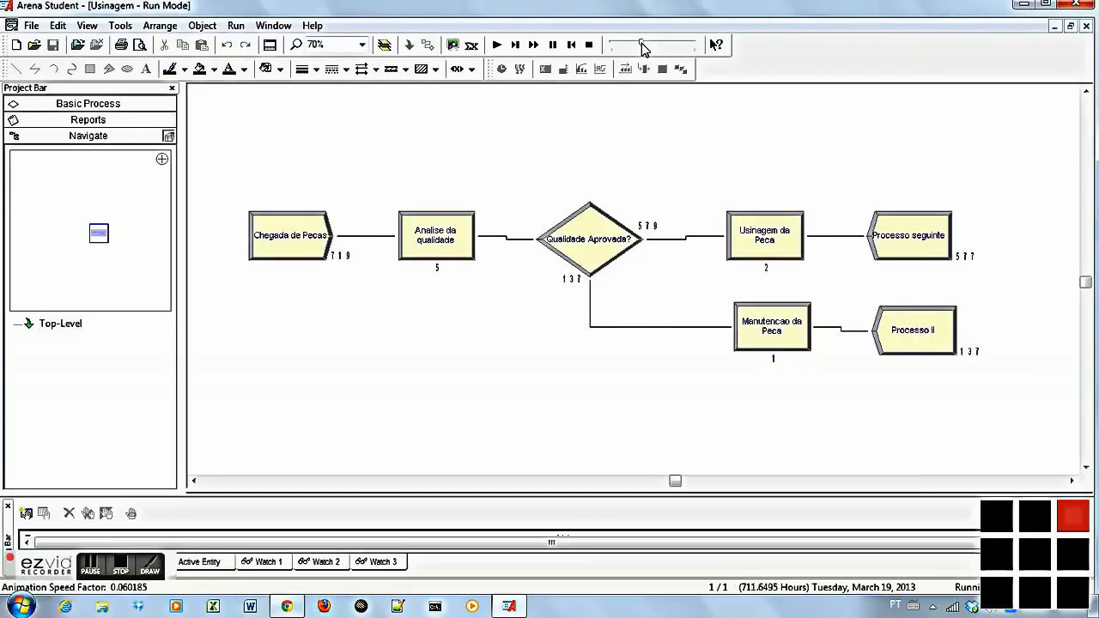
pyautogui.moveTo(642, 49); pyautogui.dragTo(666, 49)
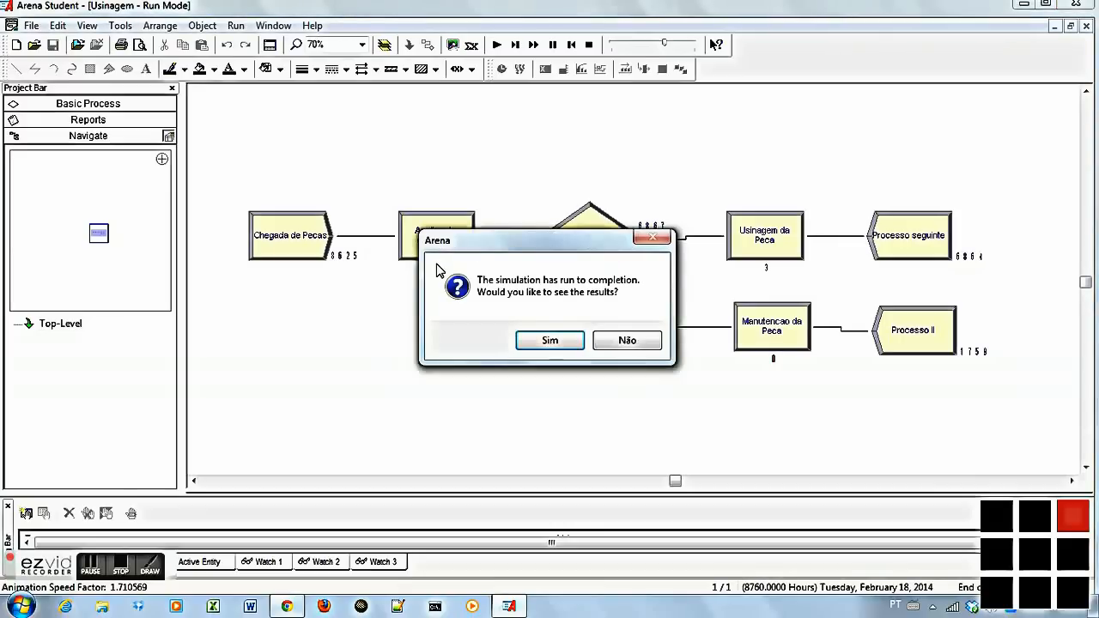
pyautogui.moveTo(473, 246); pyautogui.dragTo(358, 327)
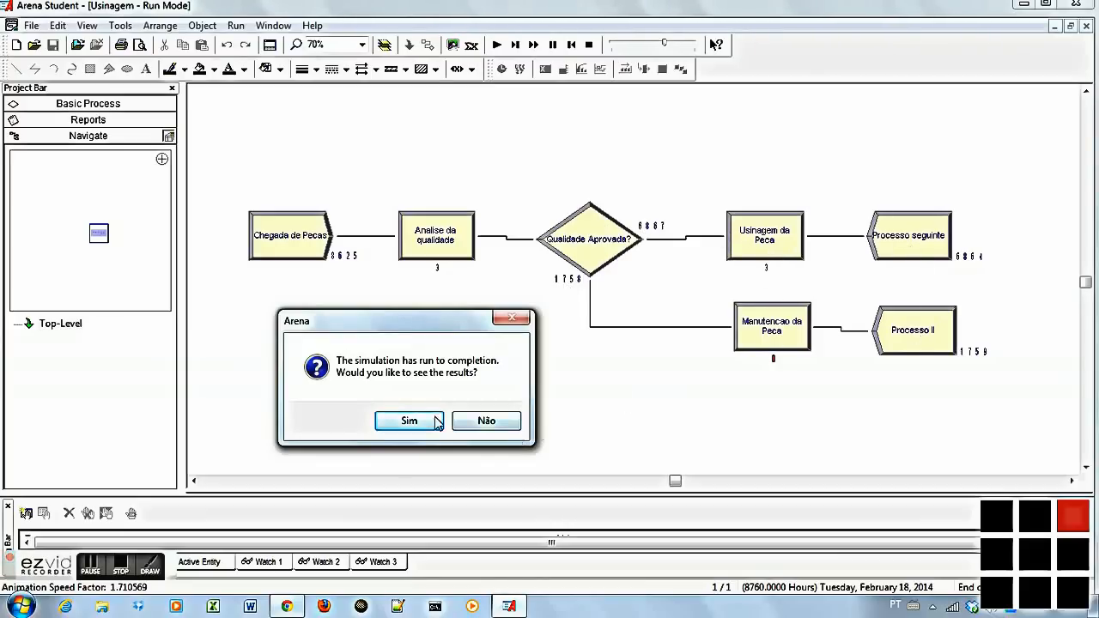
pyautogui.moveTo(382, 331); pyautogui.dragTo(354, 341)
pyautogui.click(378, 434)
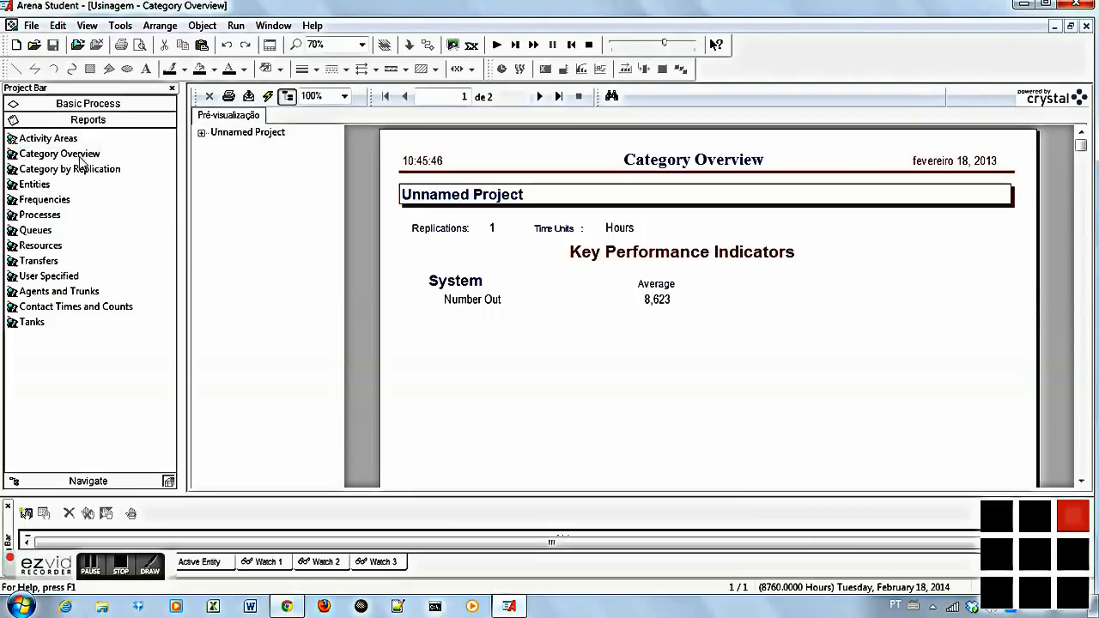
# Expand the Entity group of the Category Overview report and examine its Time statistics through to the end of the page.
pyautogui.click(202, 134)
pyautogui.click(217, 147)
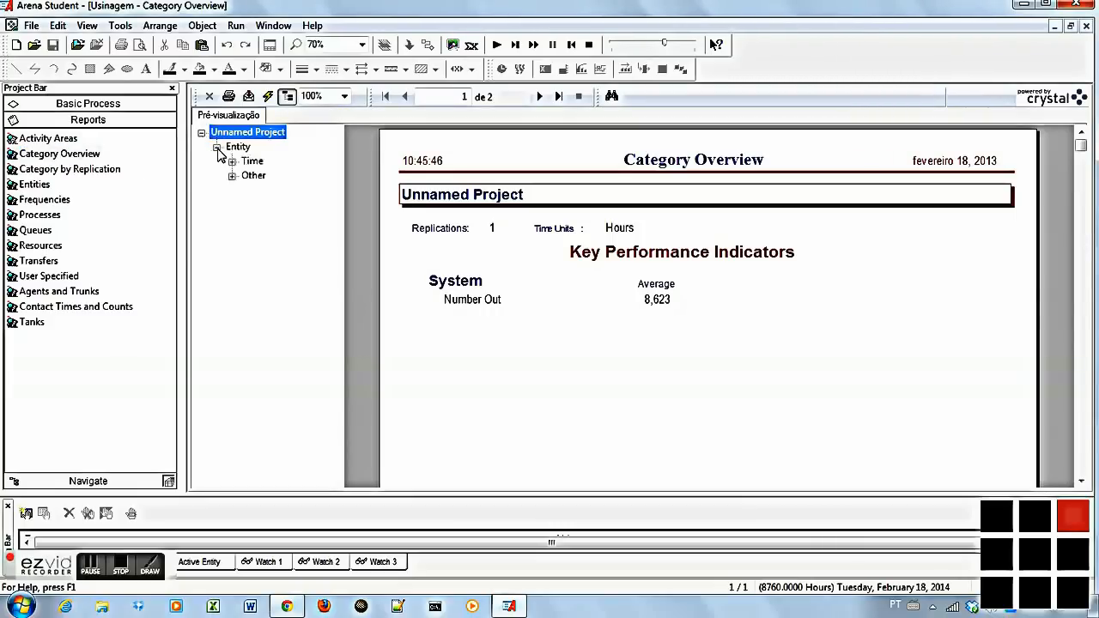
pyautogui.click(249, 161)
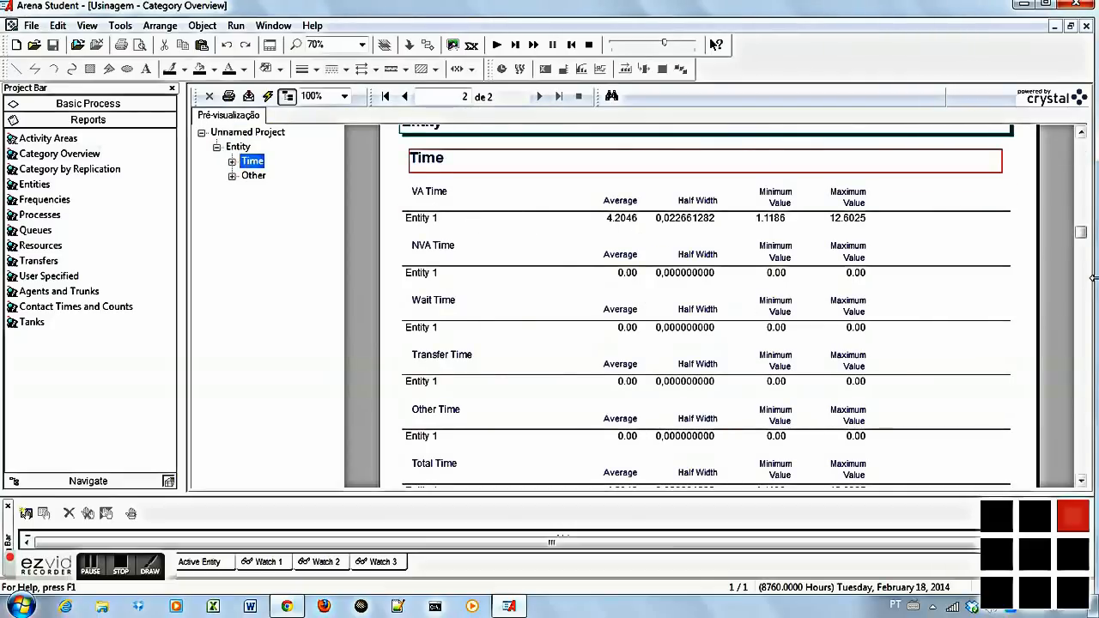
pyautogui.moveTo(1081, 234); pyautogui.dragTo(1080, 432)
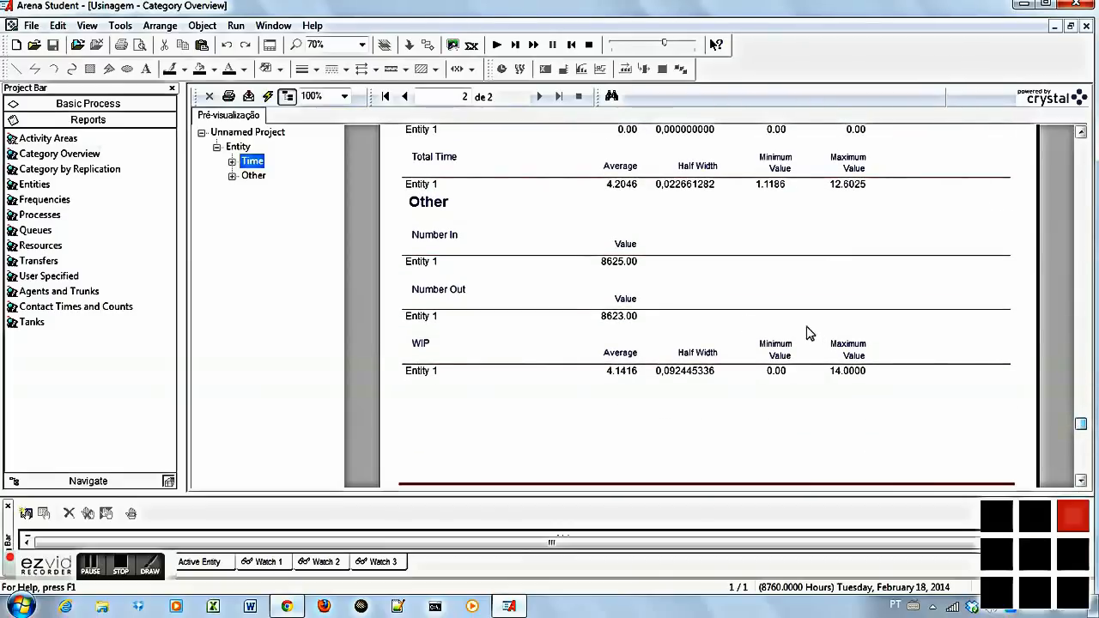
# Examine the entity's Other statistics in the report: Number In, Number Out and the WIP entry for Entity 1.
pyautogui.click(253, 178)
pyautogui.click(232, 176)
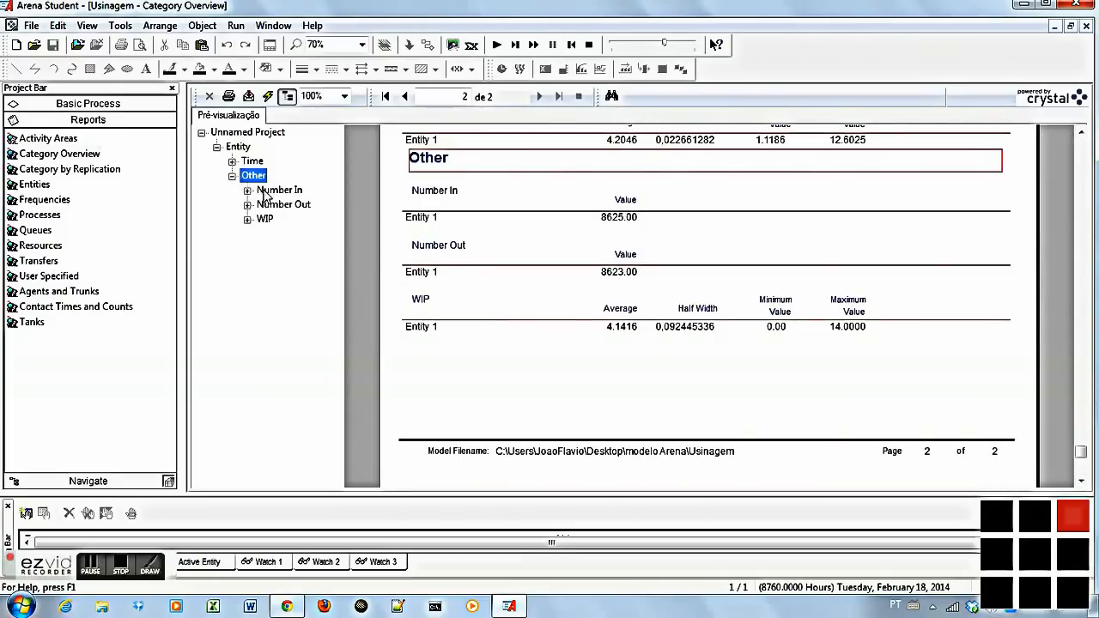
pyautogui.click(264, 193)
pyautogui.click(267, 204)
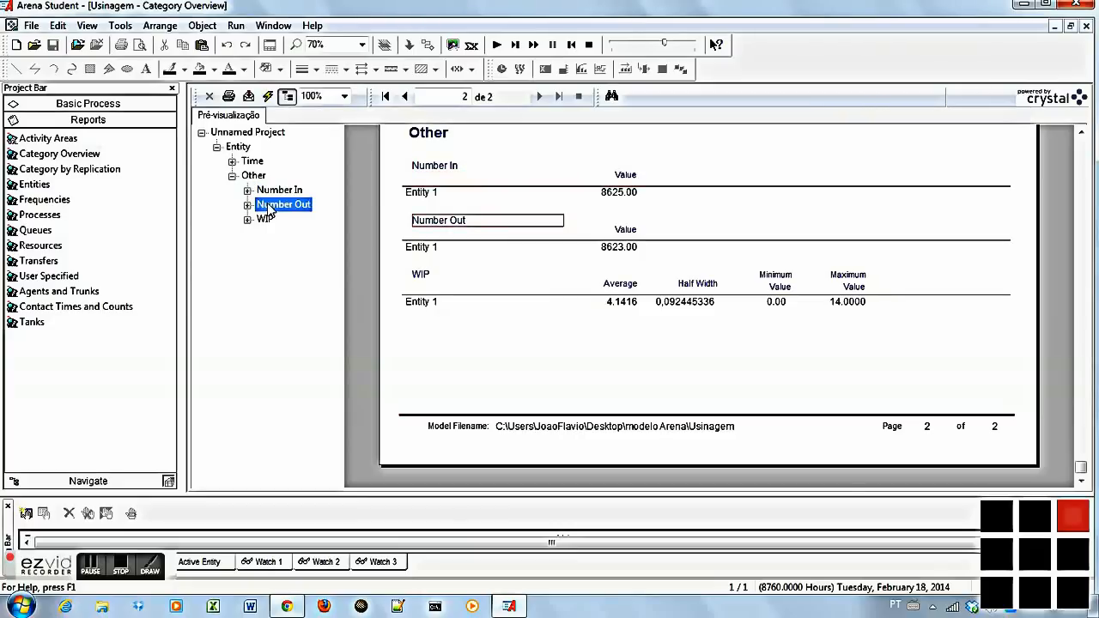
pyautogui.click(247, 219)
pyautogui.click(286, 233)
pyautogui.moveTo(1081, 473); pyautogui.dragTo(1086, 143)
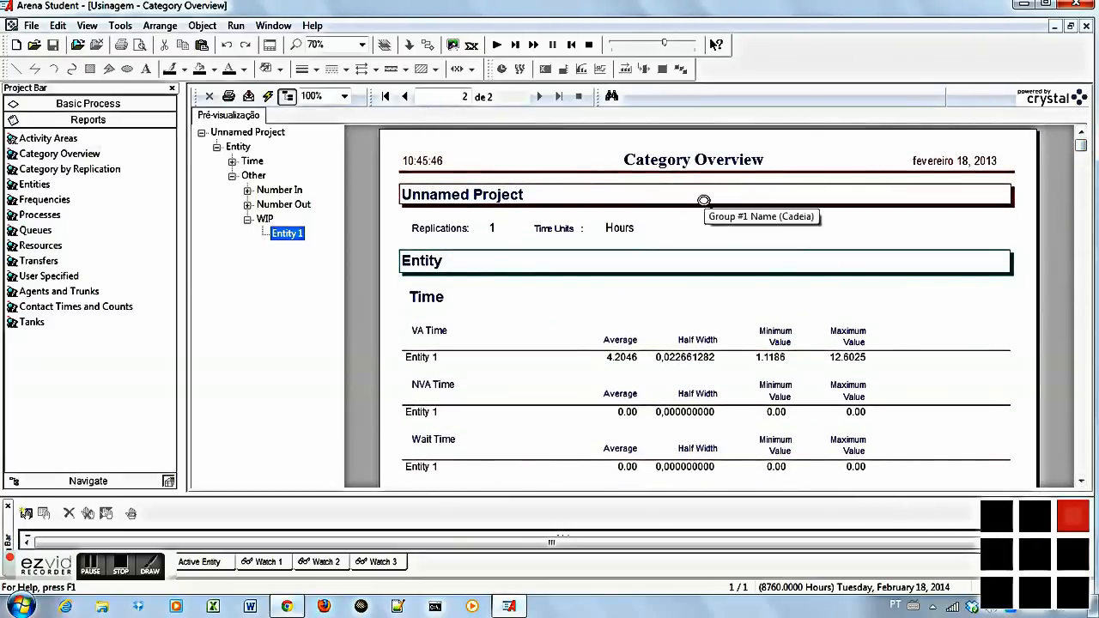
# Close the Category Overview report and end the run to return to the editable model at 58% zoom.
pyautogui.click(1086, 27)
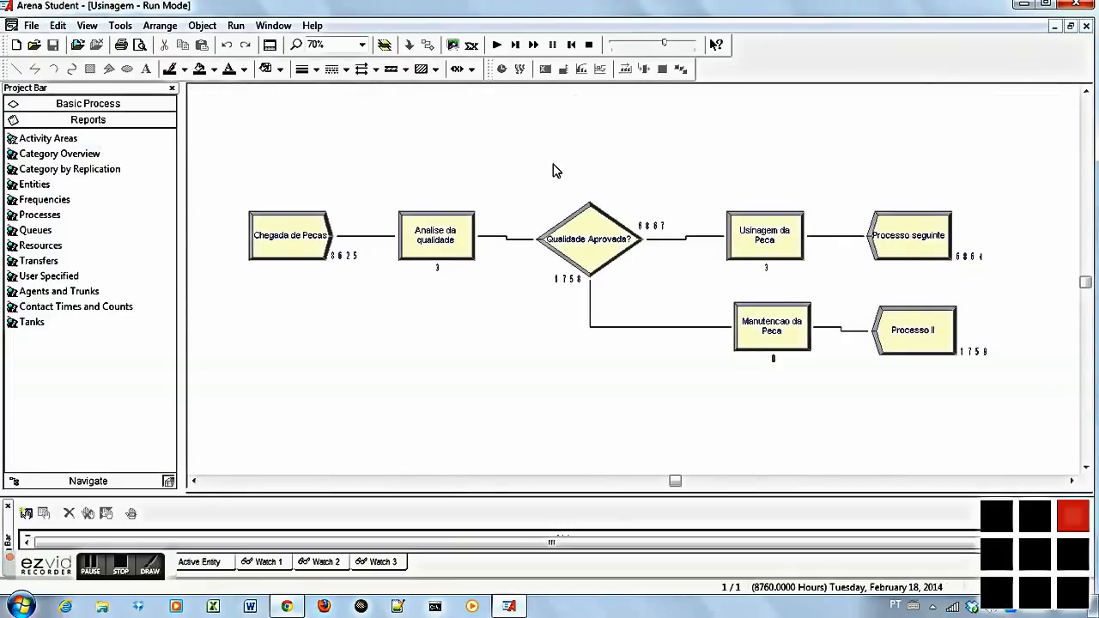
pyautogui.click(588, 44)
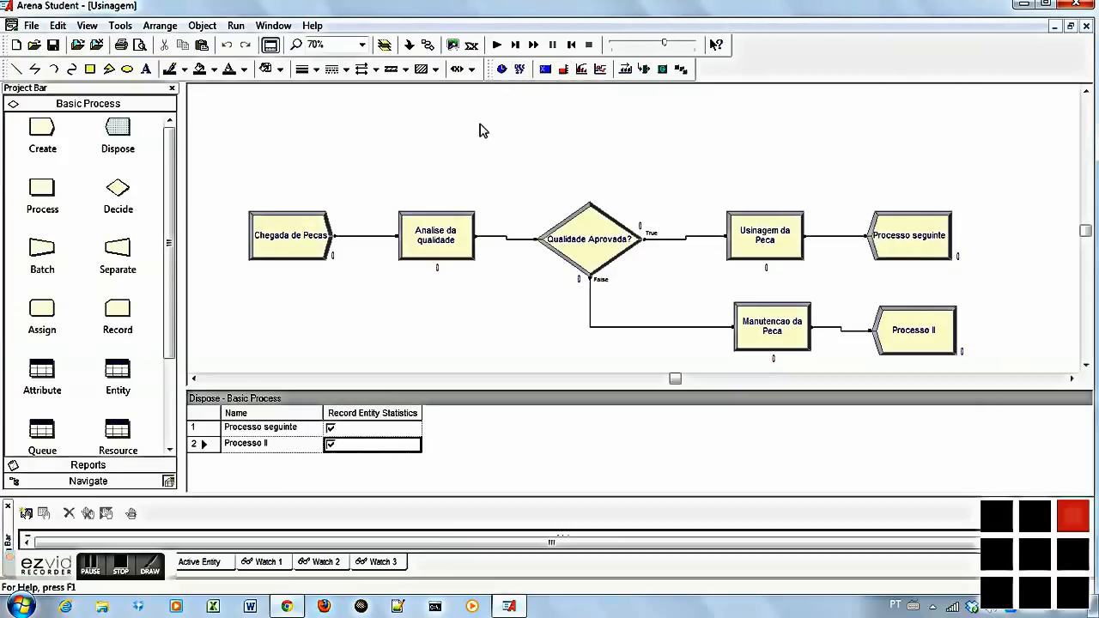
pyautogui.press('-')
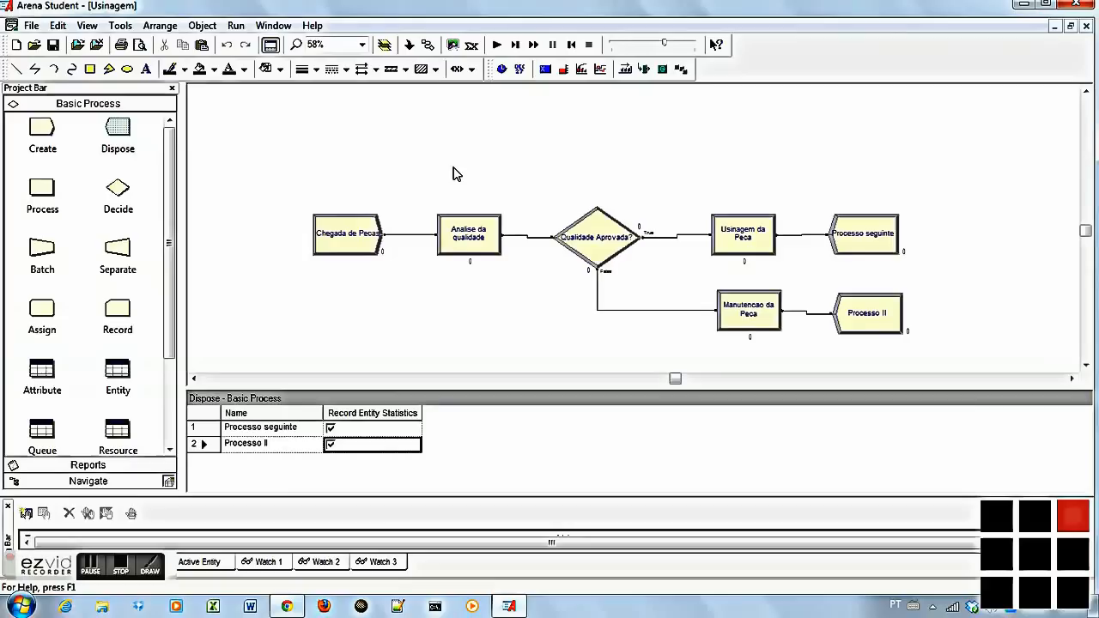